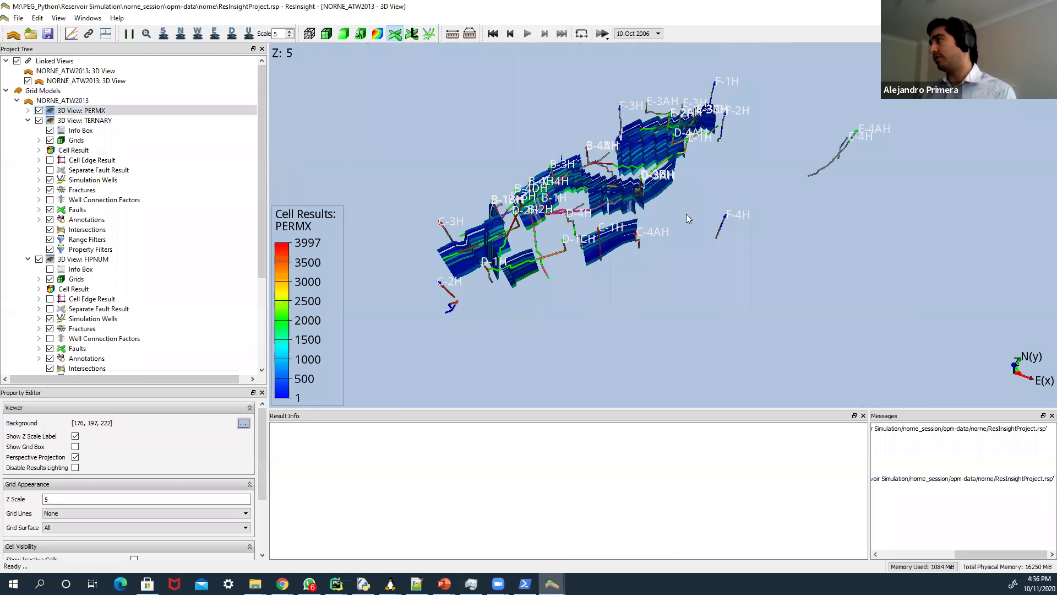
- Create a new 3D view for the NORNE_ATW2013 case and display its surface without mesh lines
{"action": "right_click", "coordinate": [55, 101]}
{"action": "left_click", "coordinate": [113, 108]}
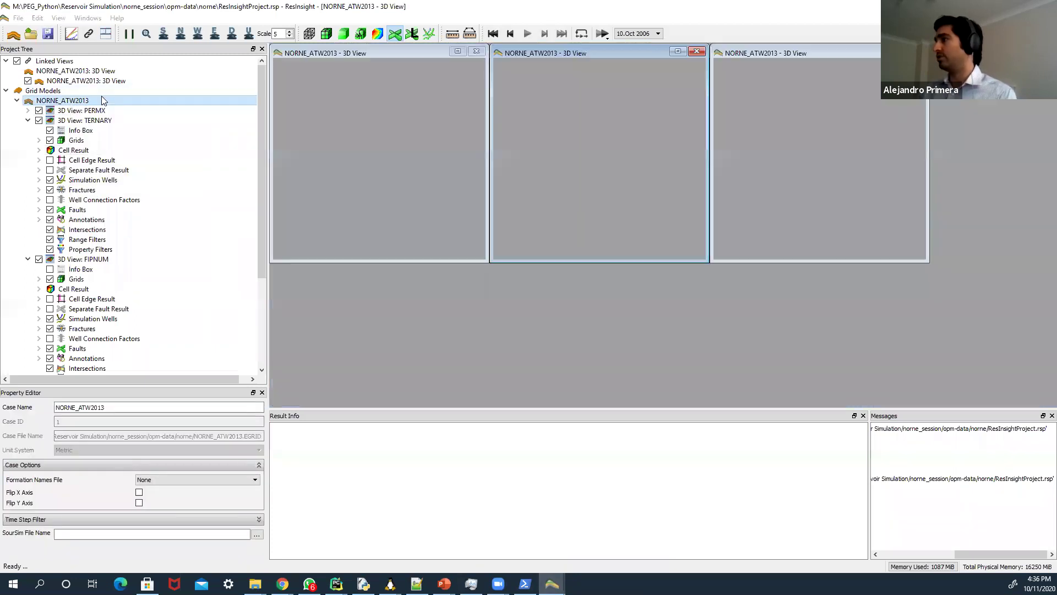
{"action": "scroll", "coordinate": [93, 121], "scroll_direction": "down", "scroll_amount": 1}
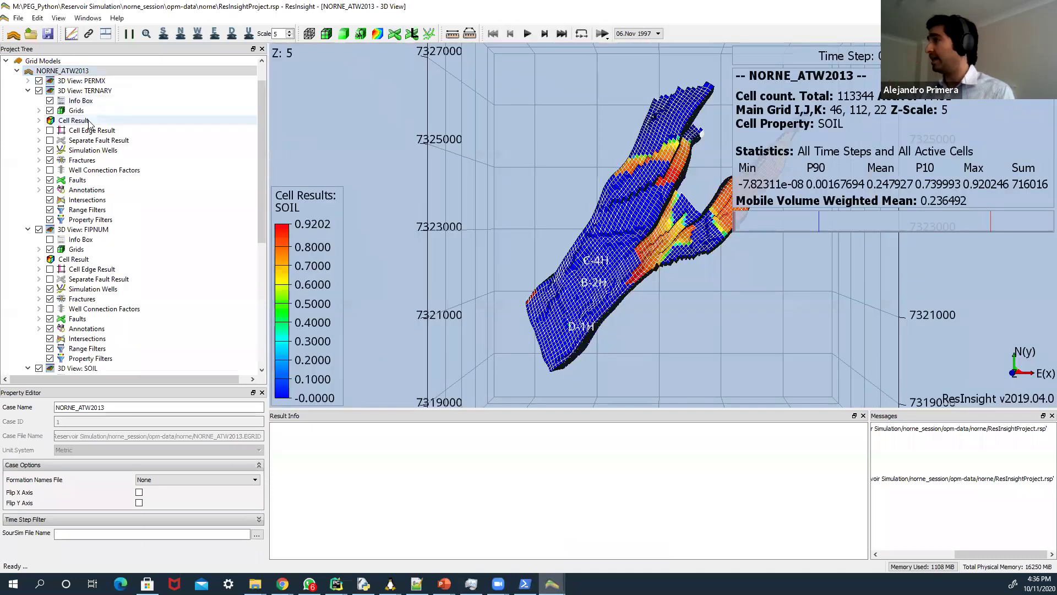
{"action": "left_click", "coordinate": [347, 37]}
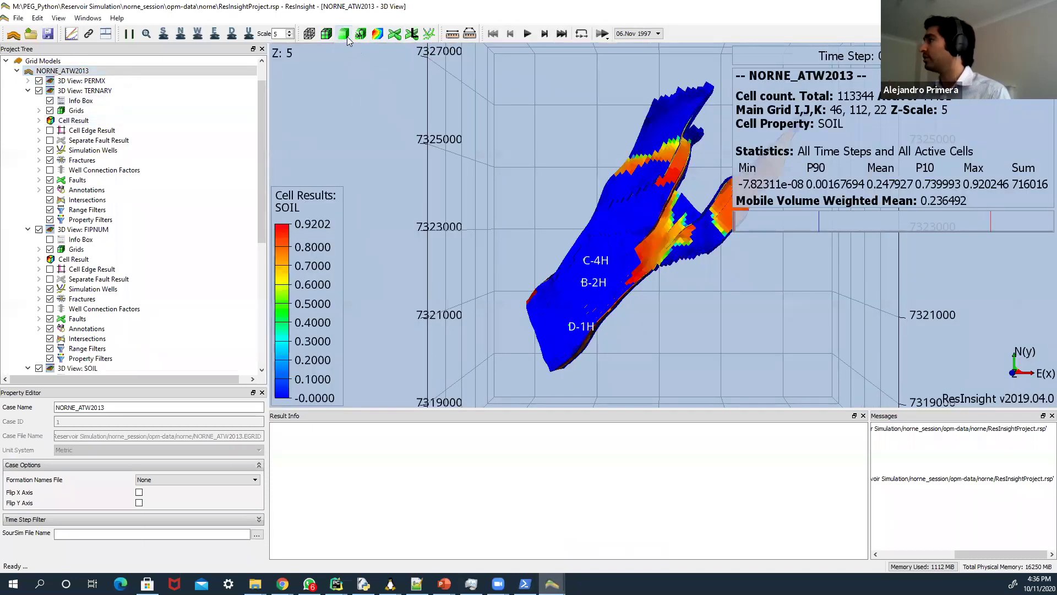
- Hide the grids and the info box in the SOIL view, with the TERNARY and FIPNUM branches collapsed in the project tree
{"action": "left_click", "coordinate": [28, 91]}
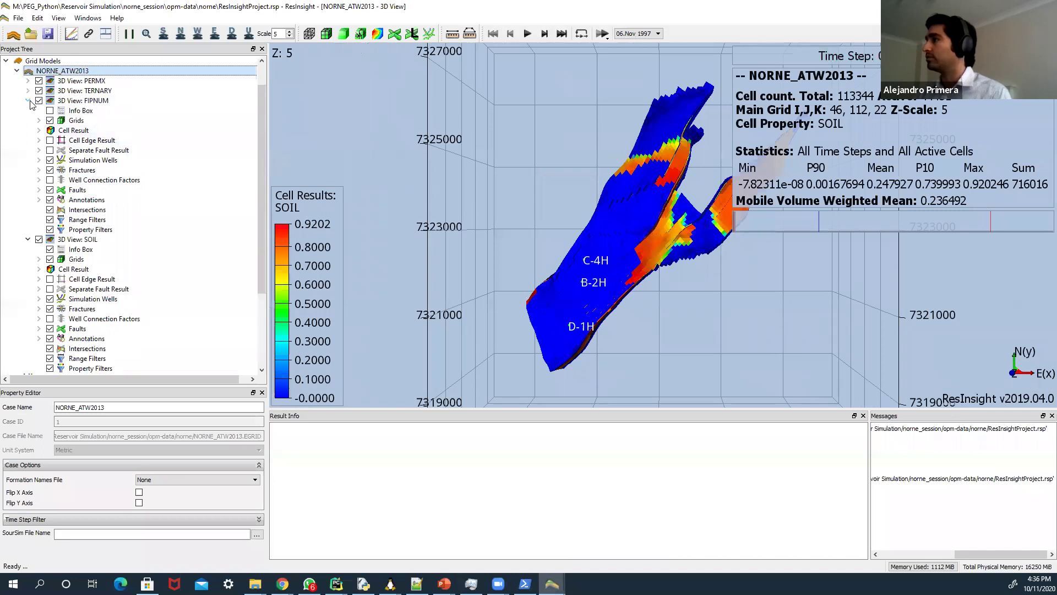
{"action": "left_click", "coordinate": [28, 101]}
{"action": "left_click", "coordinate": [96, 131]}
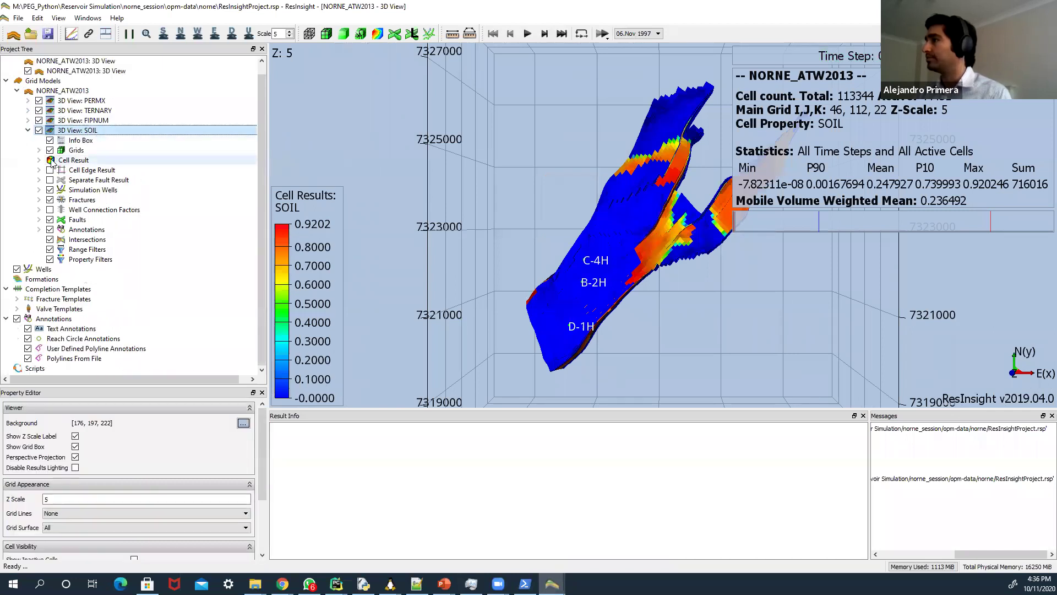
{"action": "left_click", "coordinate": [51, 151]}
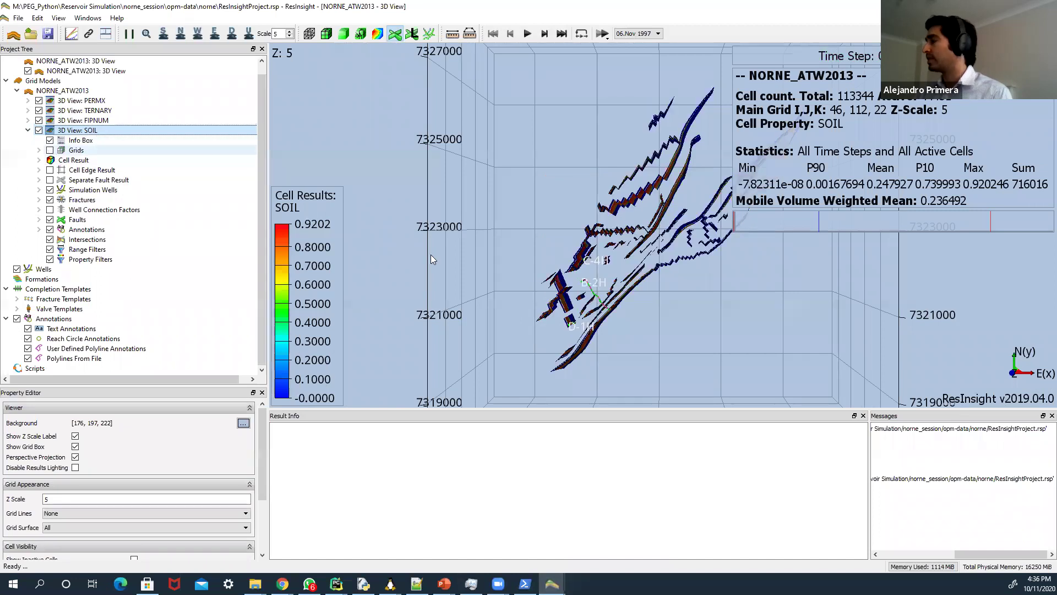
{"action": "left_click_drag", "start_coordinate": [625, 336], "coordinate": [683, 259]}
{"action": "left_click", "coordinate": [51, 150]}
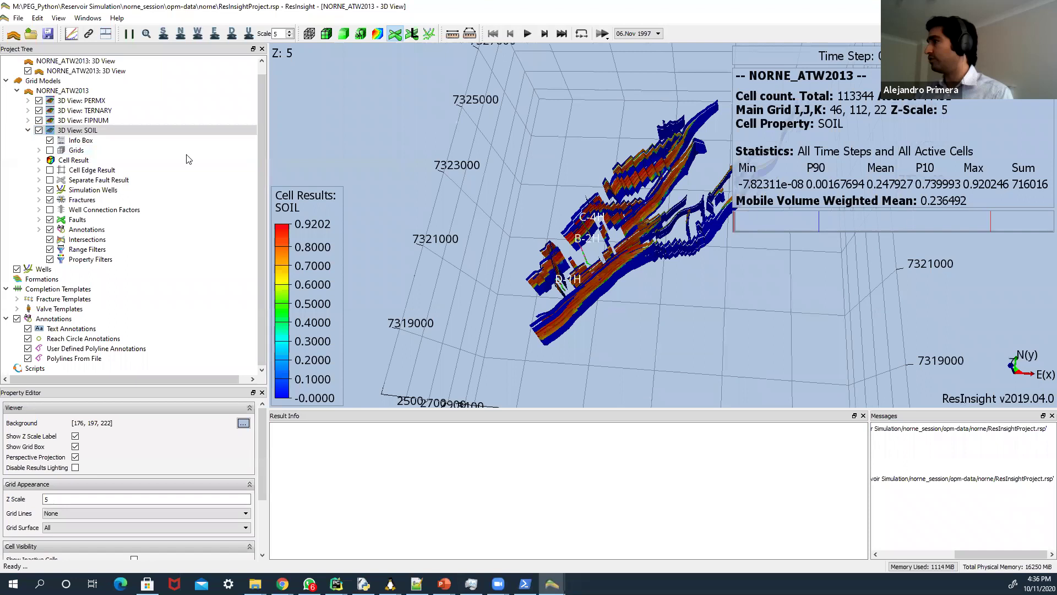
{"action": "left_click", "coordinate": [50, 141]}
- Advance the SOIL view to the last time step, 10.Oct 2006
{"action": "left_click_drag", "start_coordinate": [757, 268], "coordinate": [545, 75]}
{"action": "scroll", "coordinate": [640, 247], "scroll_direction": "up", "scroll_amount": 6}
{"action": "scroll", "coordinate": [545, 75], "scroll_direction": "down", "scroll_amount": 5}
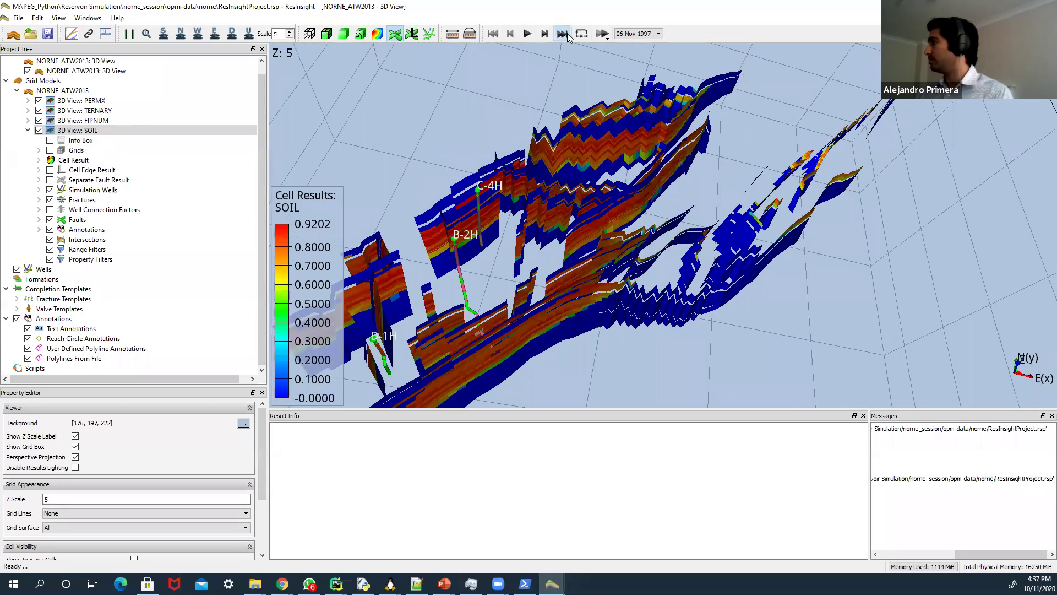
{"action": "left_click", "coordinate": [561, 33]}
- Examine the oil saturation on the fault planes around the wells in the SOIL view from several angles
{"action": "scroll", "coordinate": [692, 242], "scroll_direction": "up", "scroll_amount": 2}
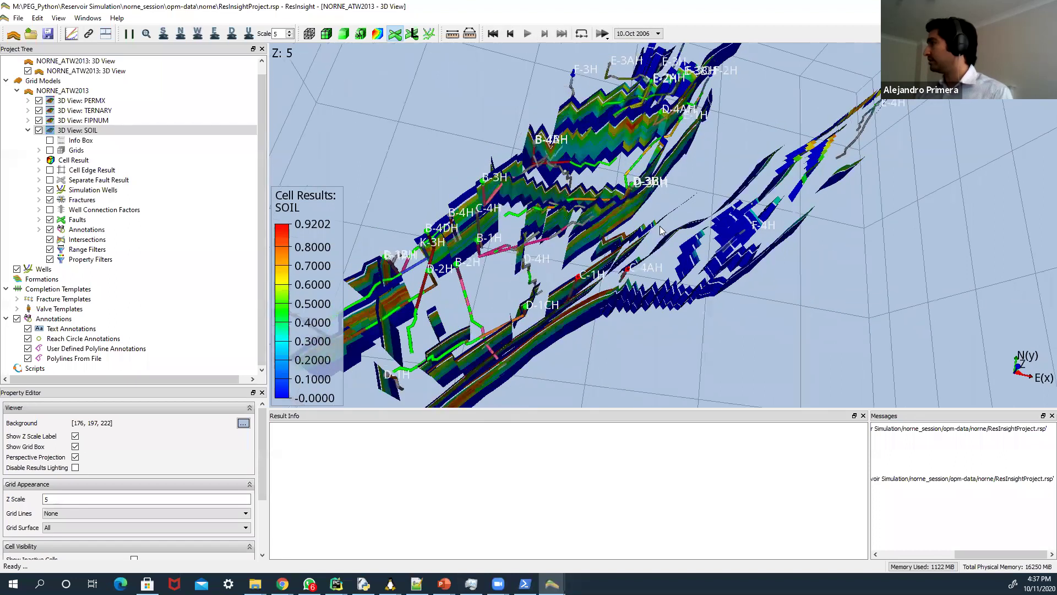
{"action": "scroll", "coordinate": [638, 160], "scroll_direction": "up", "scroll_amount": 1}
{"action": "scroll", "coordinate": [644, 189], "scroll_direction": "up", "scroll_amount": 2}
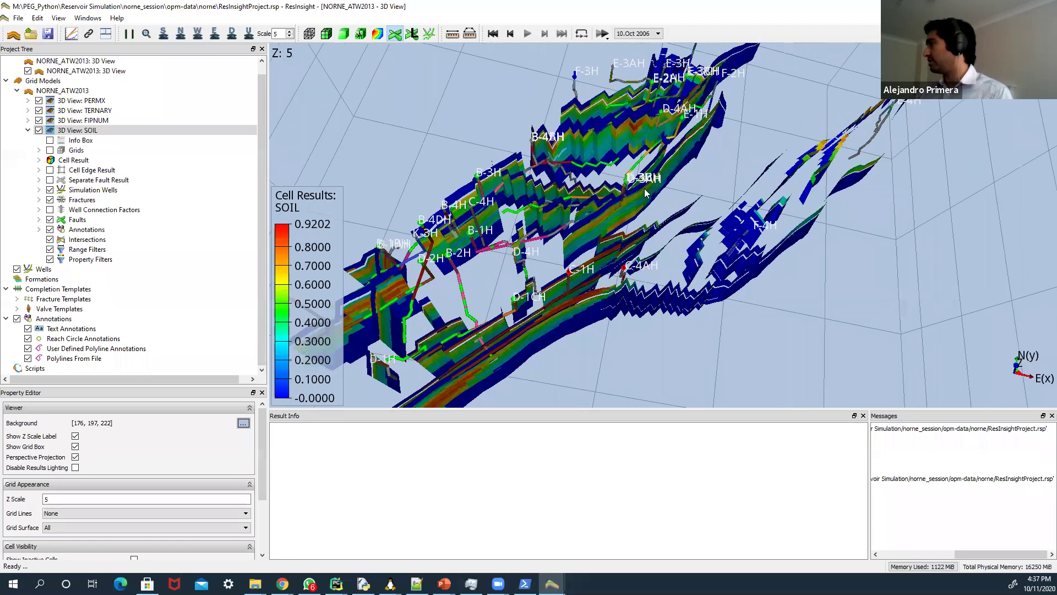
{"action": "left_click_drag", "start_coordinate": [587, 168], "coordinate": [529, 282]}
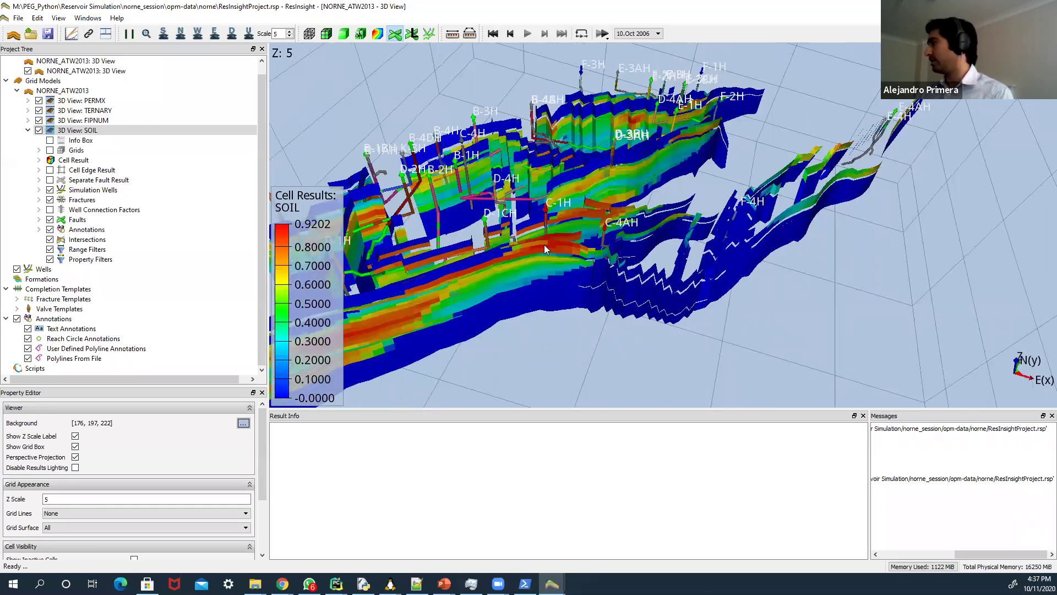
{"action": "scroll", "coordinate": [503, 277], "scroll_direction": "up", "scroll_amount": 1}
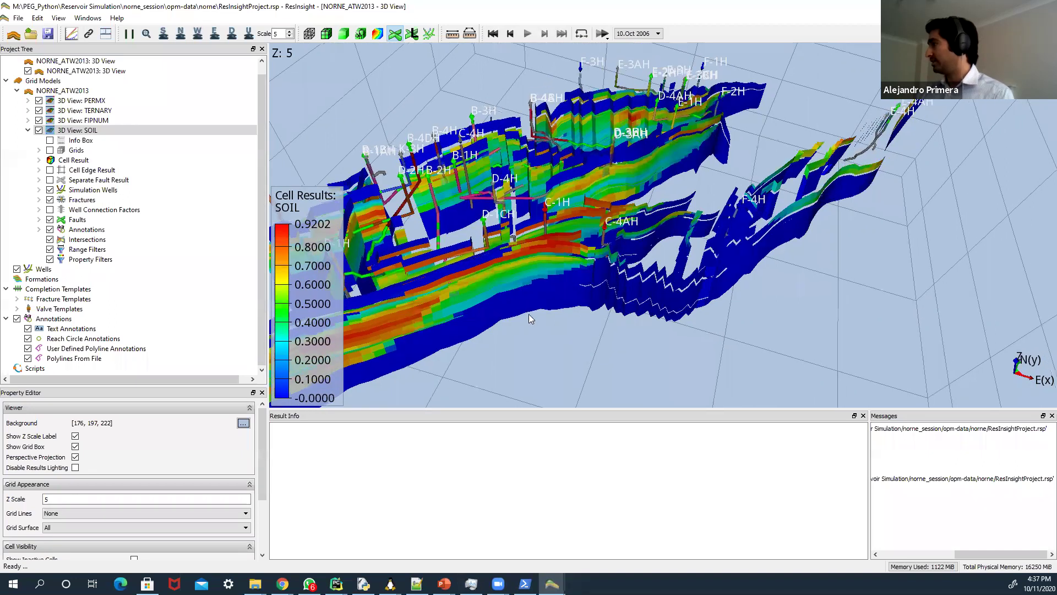
{"action": "scroll", "coordinate": [660, 265], "scroll_direction": "up", "scroll_amount": 1}
{"action": "left_click_drag", "start_coordinate": [661, 262], "coordinate": [621, 162]}
{"action": "left_click_drag", "start_coordinate": [641, 256], "coordinate": [506, 278]}
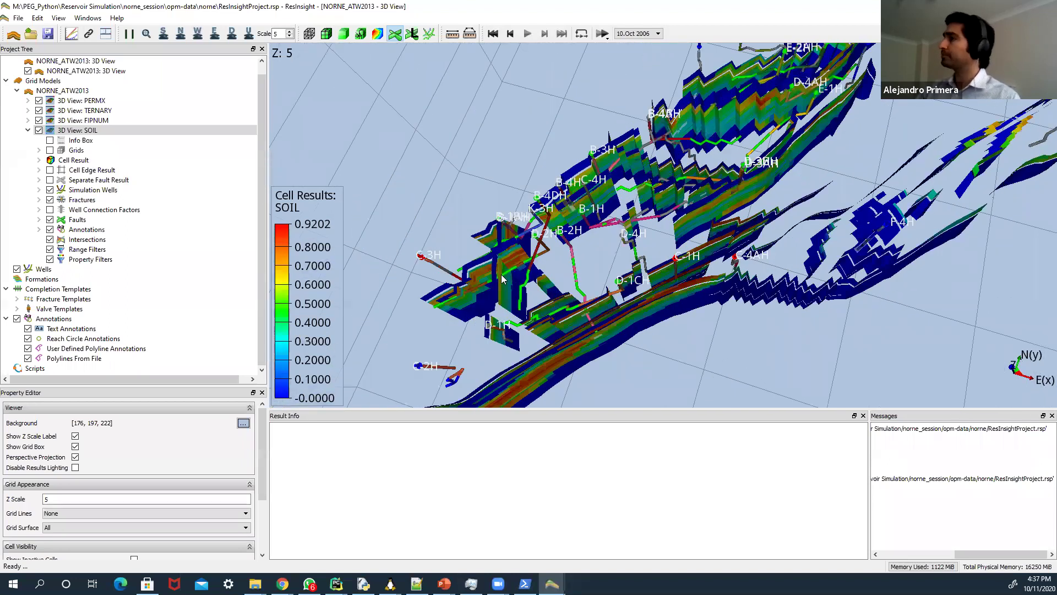
{"action": "left_click_drag", "start_coordinate": [591, 320], "coordinate": [721, 253]}
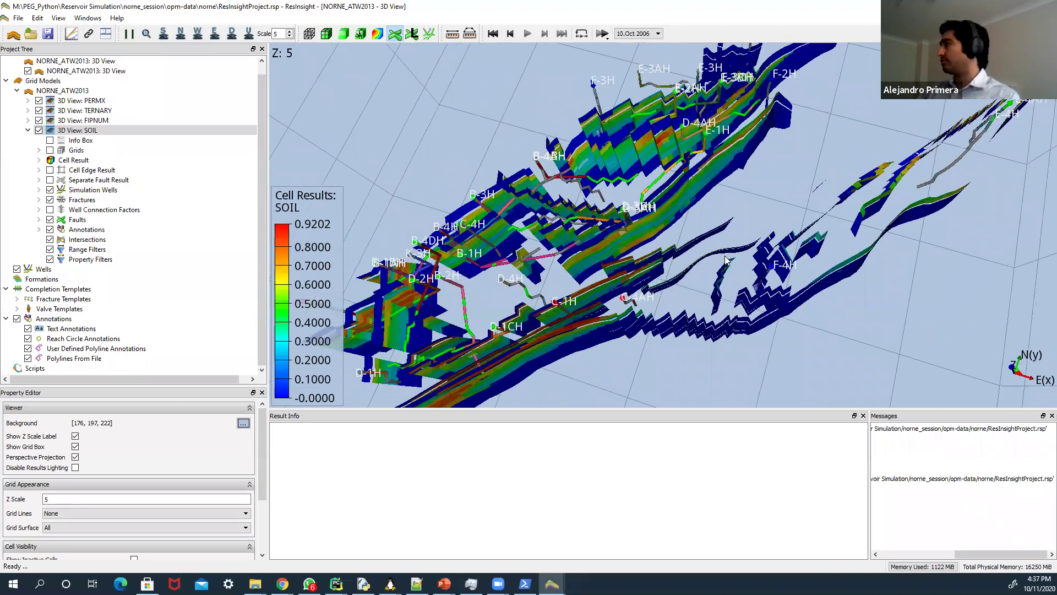
{"action": "scroll", "coordinate": [720, 250], "scroll_direction": "down", "scroll_amount": 4}
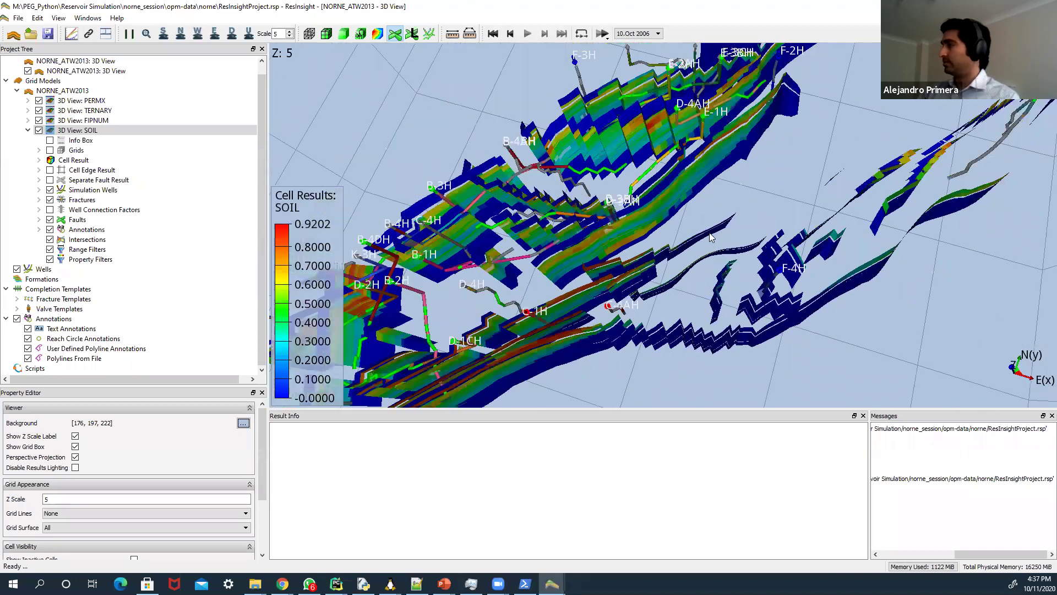
{"action": "left_click_drag", "start_coordinate": [701, 237], "coordinate": [706, 264]}
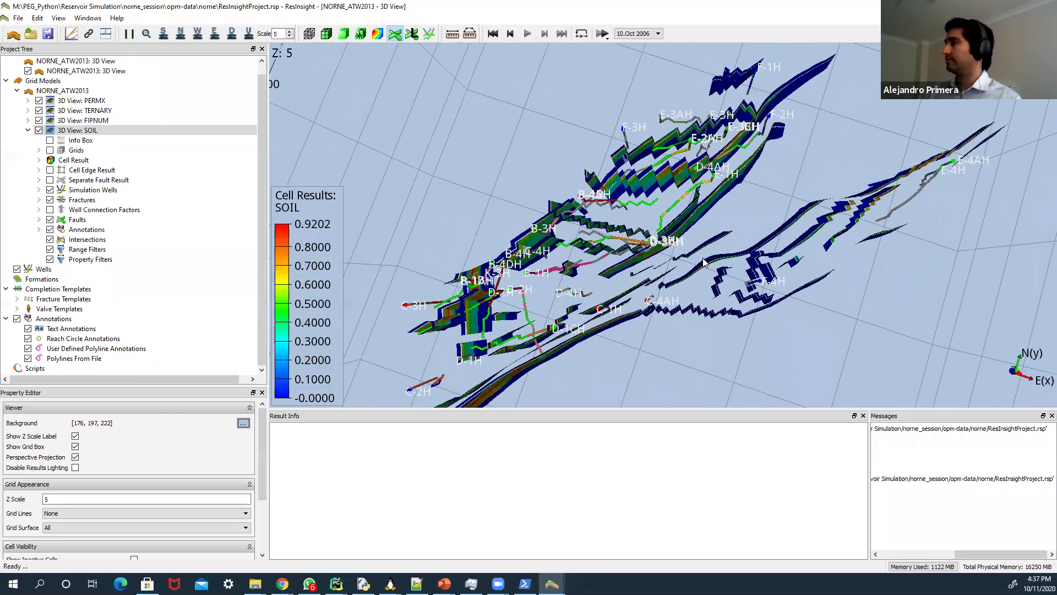
- Switch to the PERMX view and inspect the result info of two fault faces, highlighting the first fault's name
{"action": "left_click", "coordinate": [88, 102]}
{"action": "left_click_drag", "start_coordinate": [655, 204], "coordinate": [778, 223]}
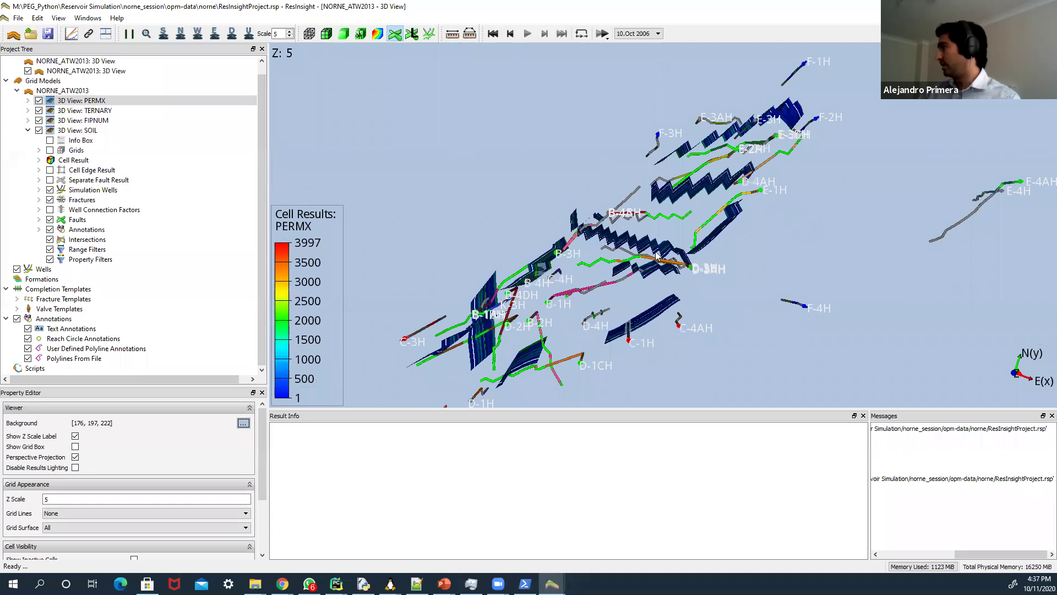
{"action": "left_click", "coordinate": [710, 189]}
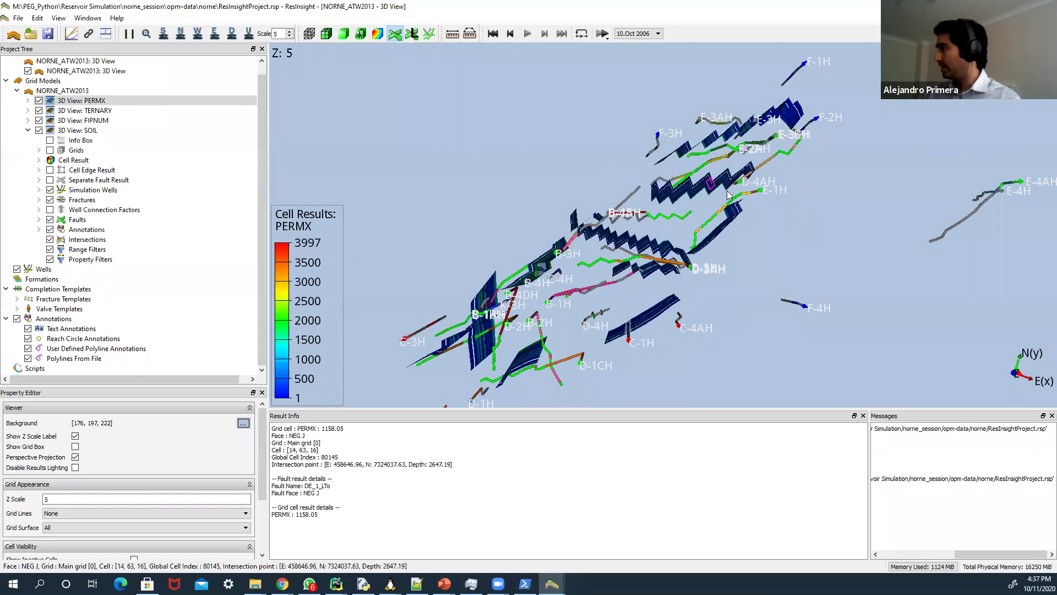
{"action": "left_click_drag", "start_coordinate": [305, 486], "coordinate": [331, 486]}
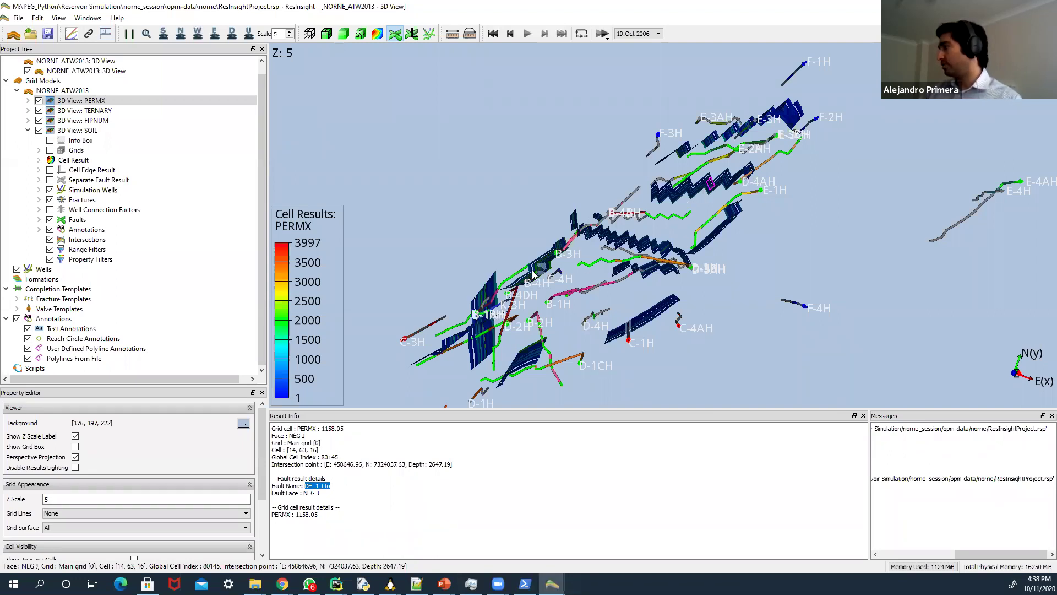
{"action": "left_click", "coordinate": [609, 240]}
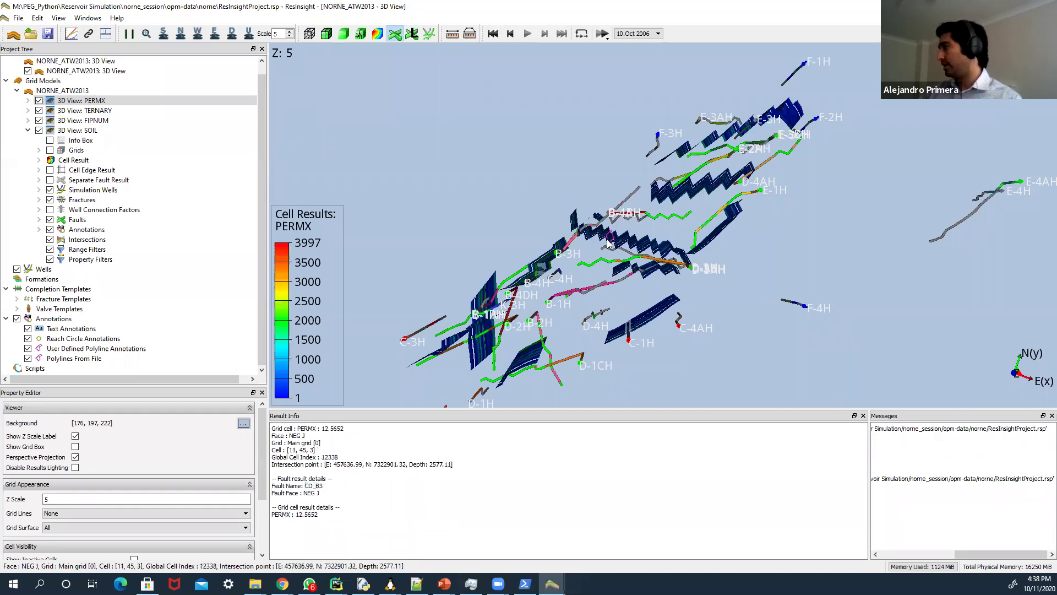
- Display the FIPNUM view to examine the layered fluid-in-place regions from the side
{"action": "left_click", "coordinate": [103, 122]}
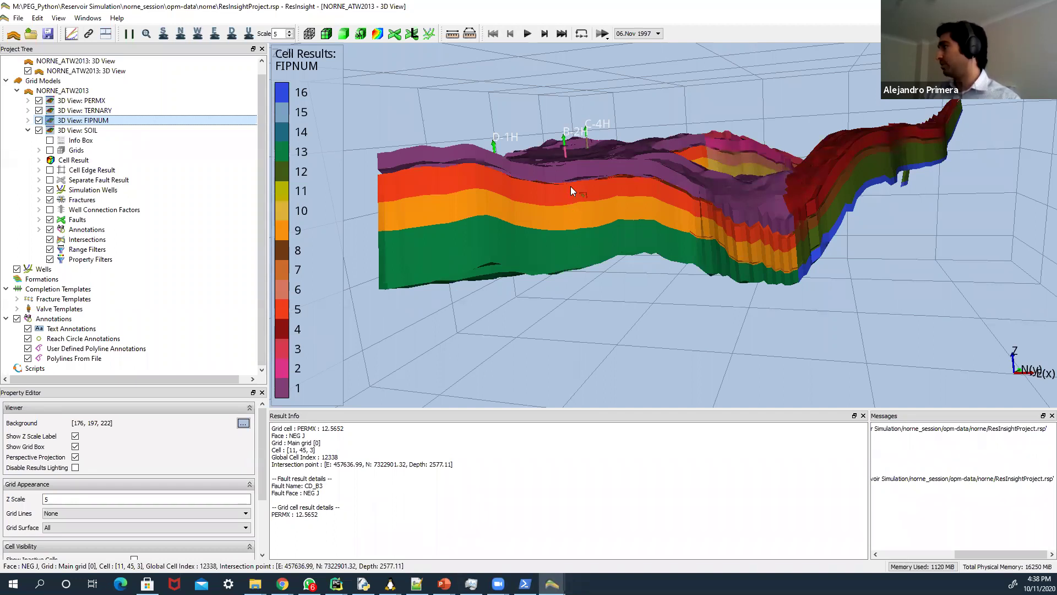
{"action": "left_click_drag", "start_coordinate": [650, 246], "coordinate": [570, 251]}
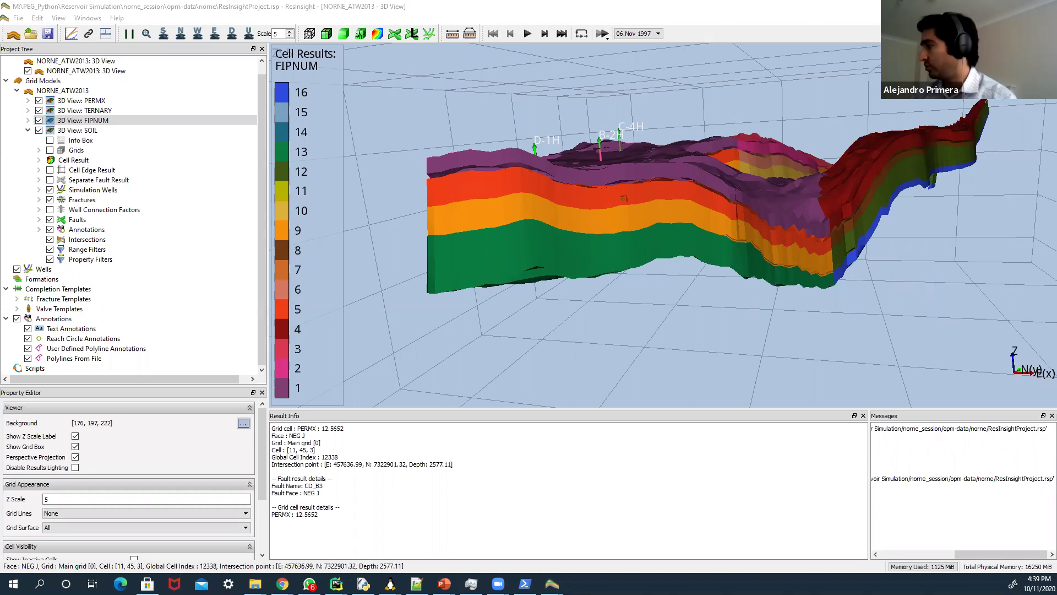
- Switch to the PEG Community announcement presentation in PowerPoint and view the Structural connectivity and High level stratigraphical connectivity slides
{"action": "mouse_move", "coordinate": [444, 583]}
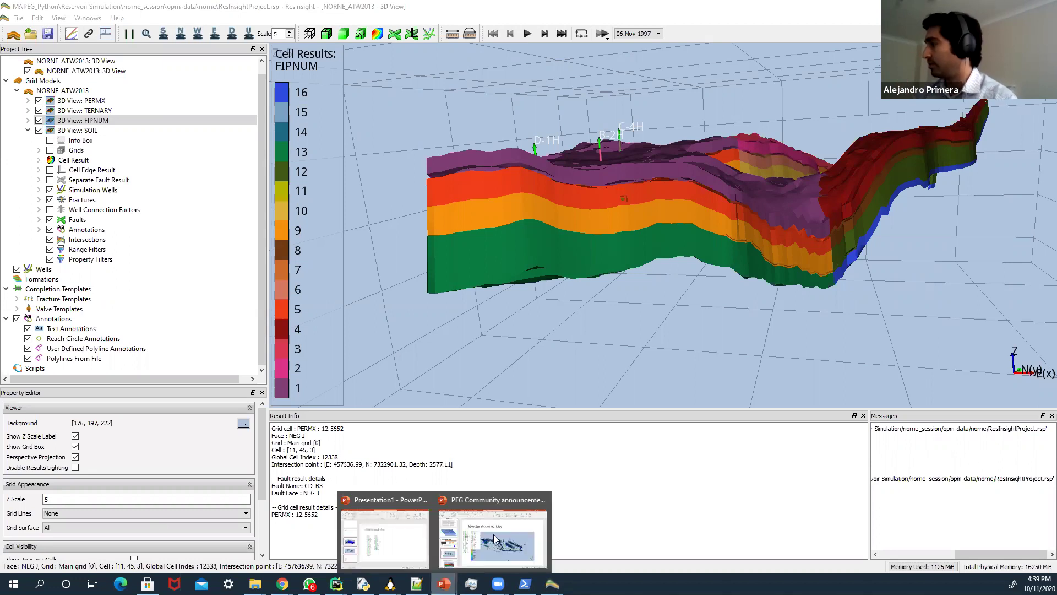
{"action": "left_click", "coordinate": [494, 539]}
{"action": "scroll", "coordinate": [101, 313], "scroll_direction": "down", "scroll_amount": 3}
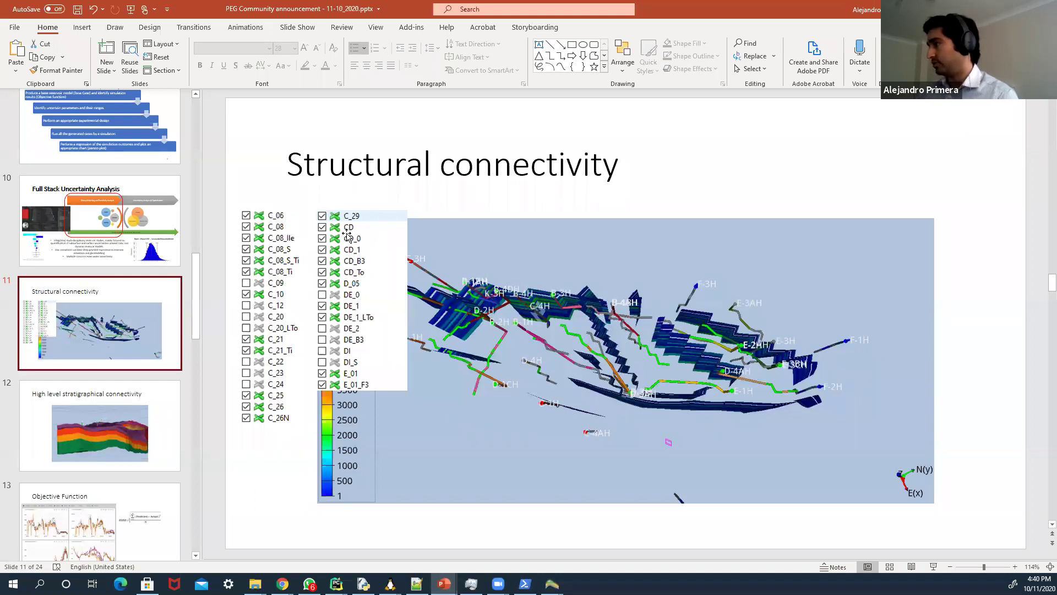
{"action": "key", "text": "Page_Down"}
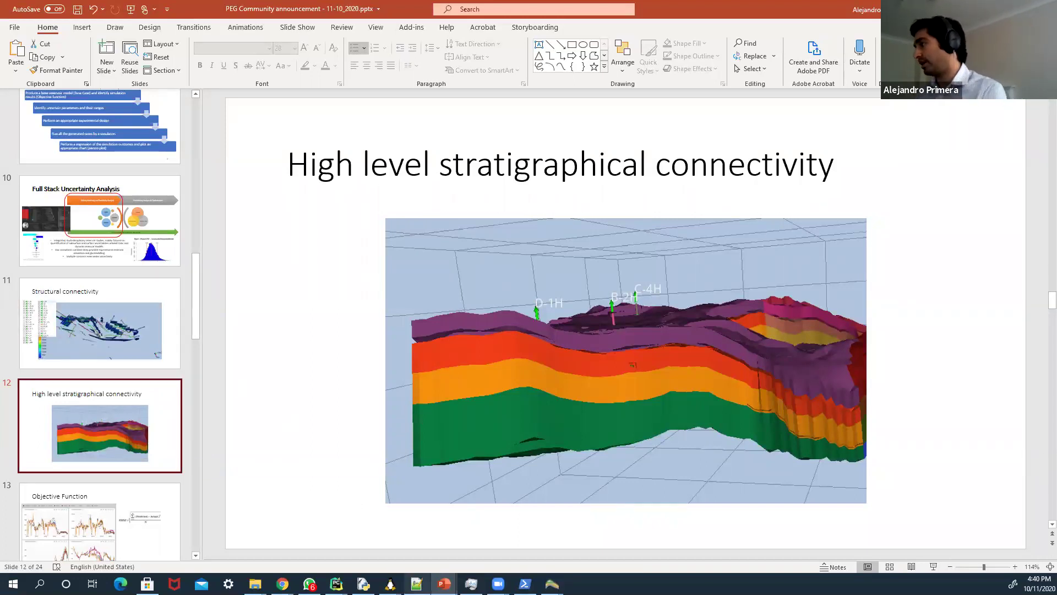
- Switch to NORNE_ATW2013.DATA in Notepad++ and highlight the EQUALS block under Field-wide barriers
{"action": "left_click", "coordinate": [417, 584]}
{"action": "scroll", "coordinate": [398, 273], "scroll_direction": "up", "scroll_amount": 20}
{"action": "scroll", "coordinate": [397, 273], "scroll_direction": "up", "scroll_amount": 20}
{"action": "scroll", "coordinate": [284, 279], "scroll_direction": "up", "scroll_amount": 20}
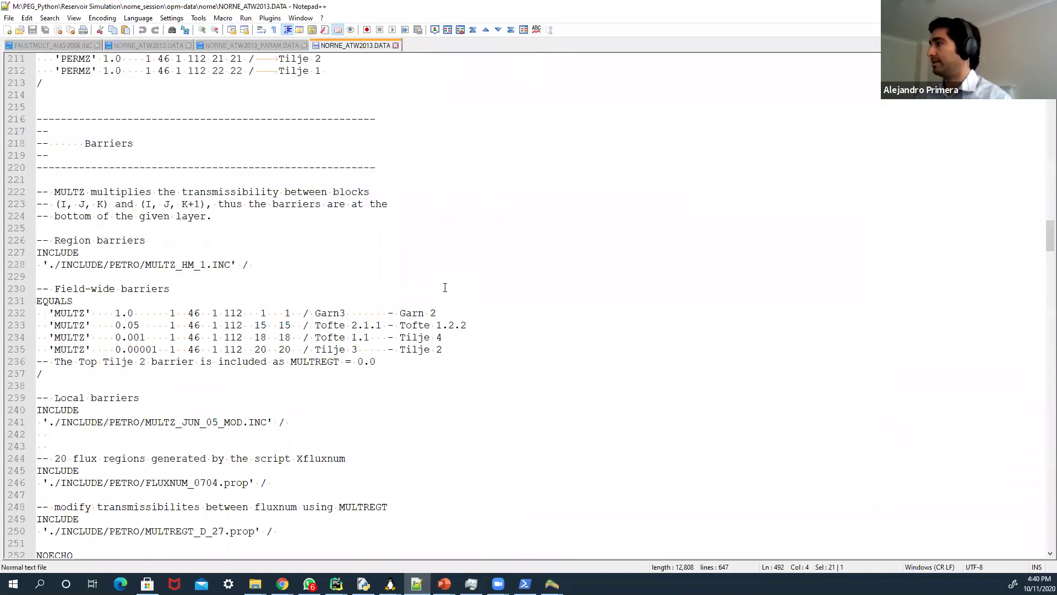
{"action": "scroll", "coordinate": [296, 337], "scroll_direction": "up", "scroll_amount": 1}
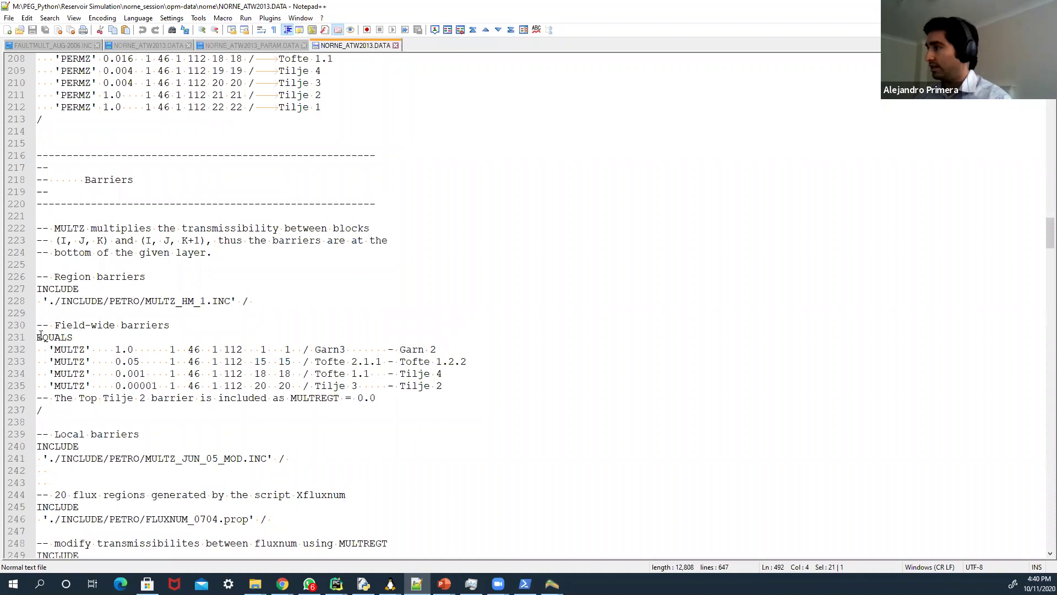
{"action": "left_click_drag", "start_coordinate": [39, 337], "coordinate": [472, 398]}
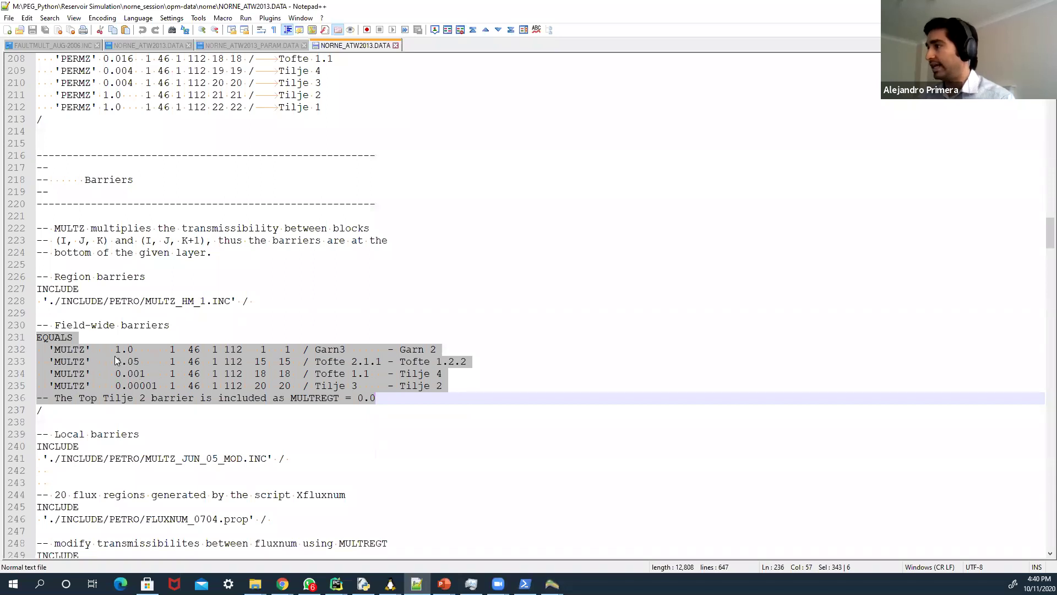
- Highlight in turn the layer names of the Tofte 2.1.1, Tofte 1.1 and Tilje 3 MULTZ barriers
{"action": "scroll", "coordinate": [96, 358], "scroll_direction": "up", "scroll_amount": 5}
{"action": "scroll", "coordinate": [119, 373], "scroll_direction": "down", "scroll_amount": 5}
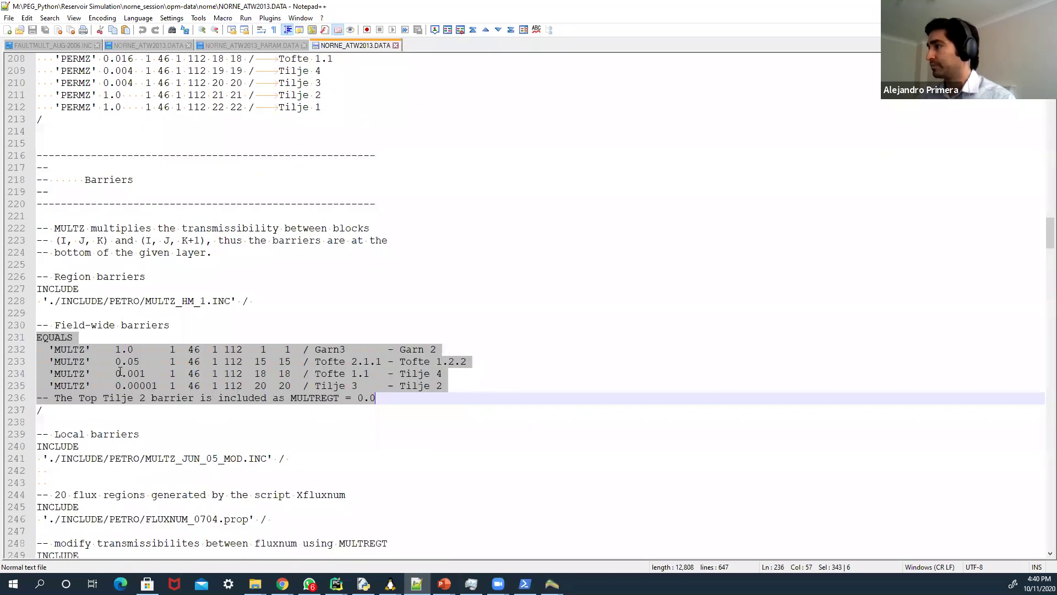
{"action": "left_click", "coordinate": [140, 362]}
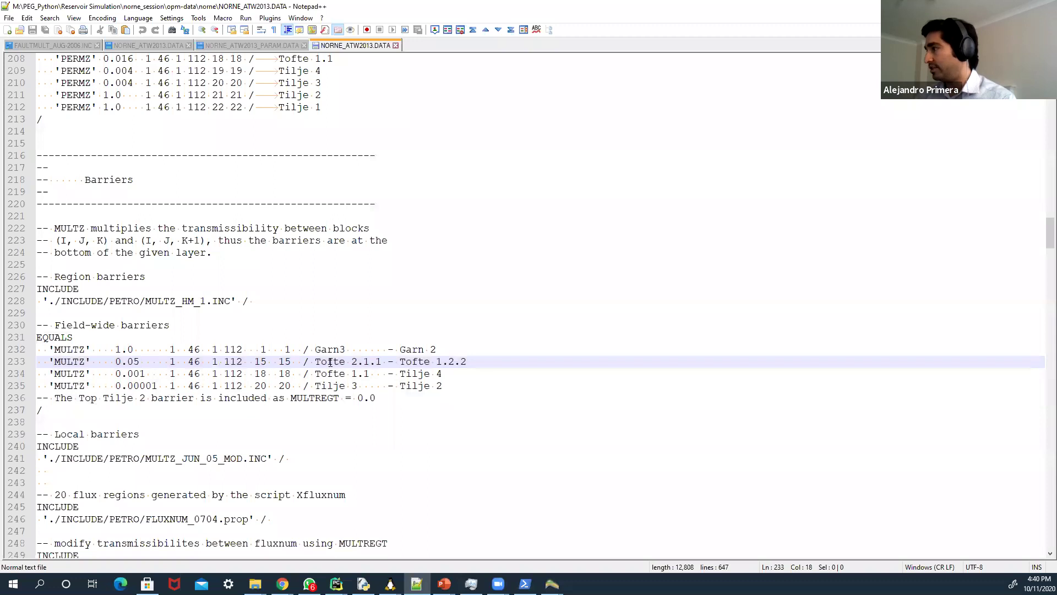
{"action": "left_click_drag", "start_coordinate": [467, 361], "coordinate": [316, 361]}
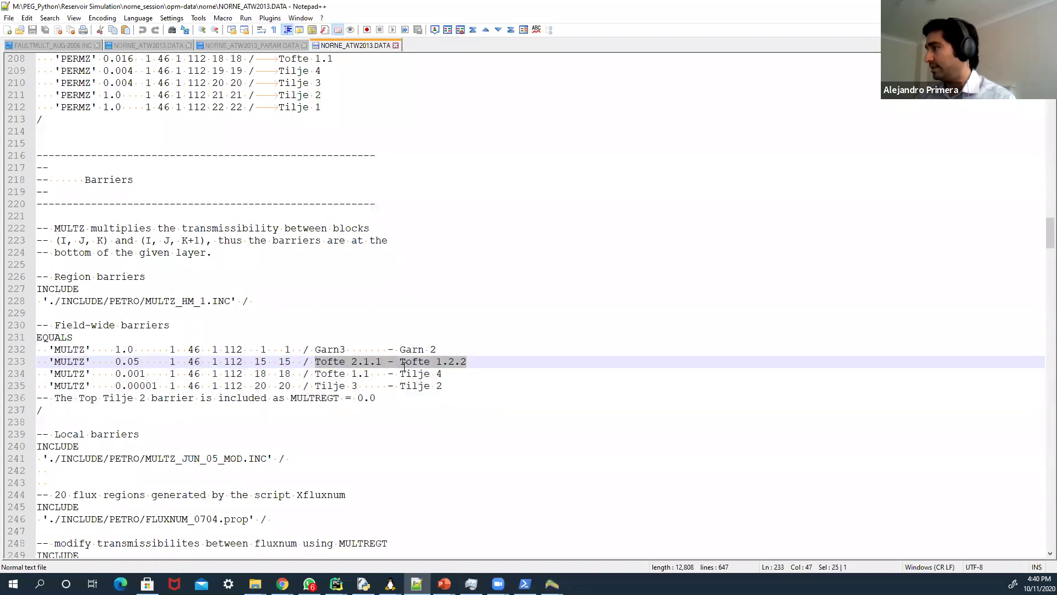
{"action": "left_click_drag", "start_coordinate": [441, 373], "coordinate": [315, 373]}
{"action": "left_click_drag", "start_coordinate": [444, 386], "coordinate": [315, 385]}
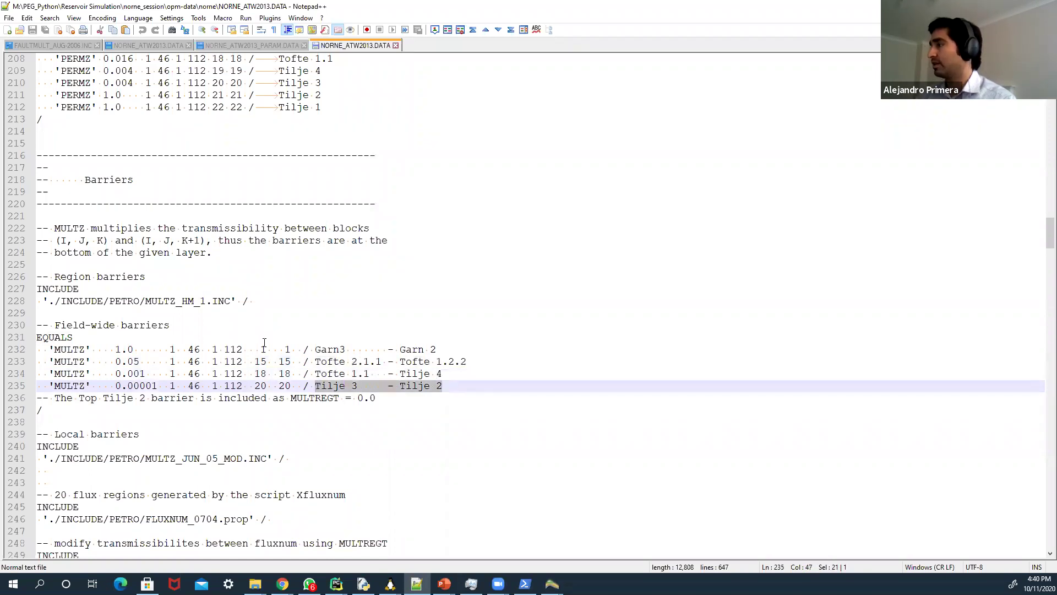
- Highlight the MULTIPLY block of PERMZ kv/kh factors above the Barriers section, and return to the barrier definitions
{"action": "scroll", "coordinate": [264, 342], "scroll_direction": "up", "scroll_amount": 11}
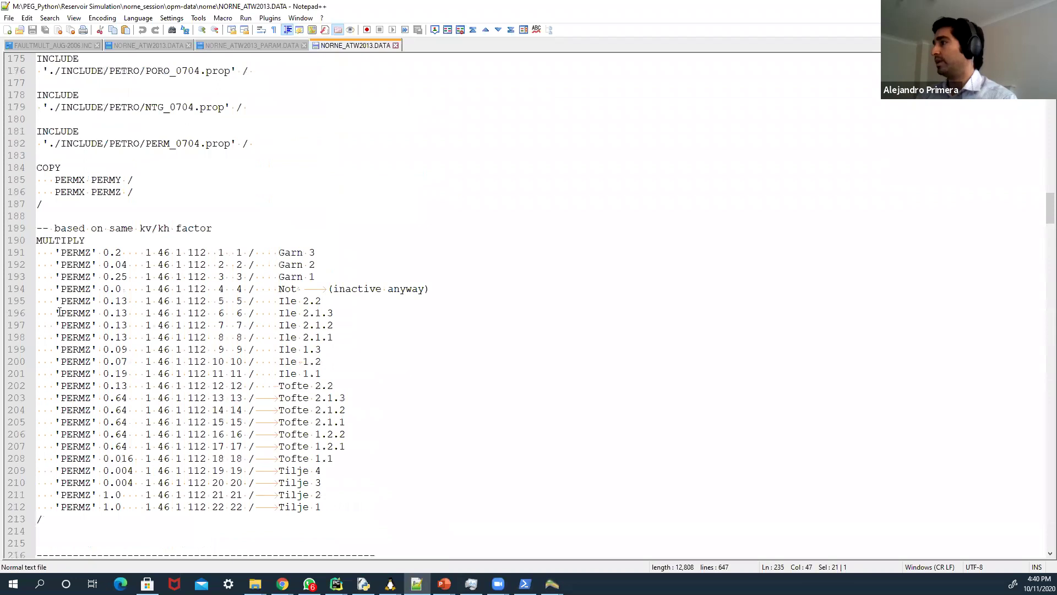
{"action": "scroll", "coordinate": [295, 384], "scroll_direction": "down", "scroll_amount": 4}
{"action": "left_click_drag", "start_coordinate": [84, 378], "coordinate": [34, 87]}
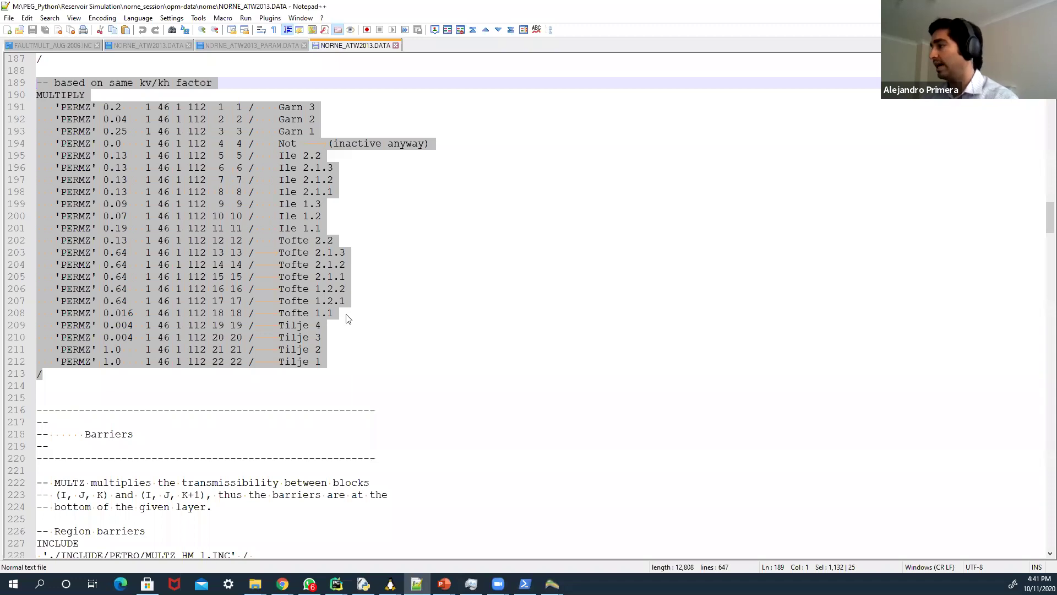
{"action": "scroll", "coordinate": [349, 320], "scroll_direction": "down", "scroll_amount": 9}
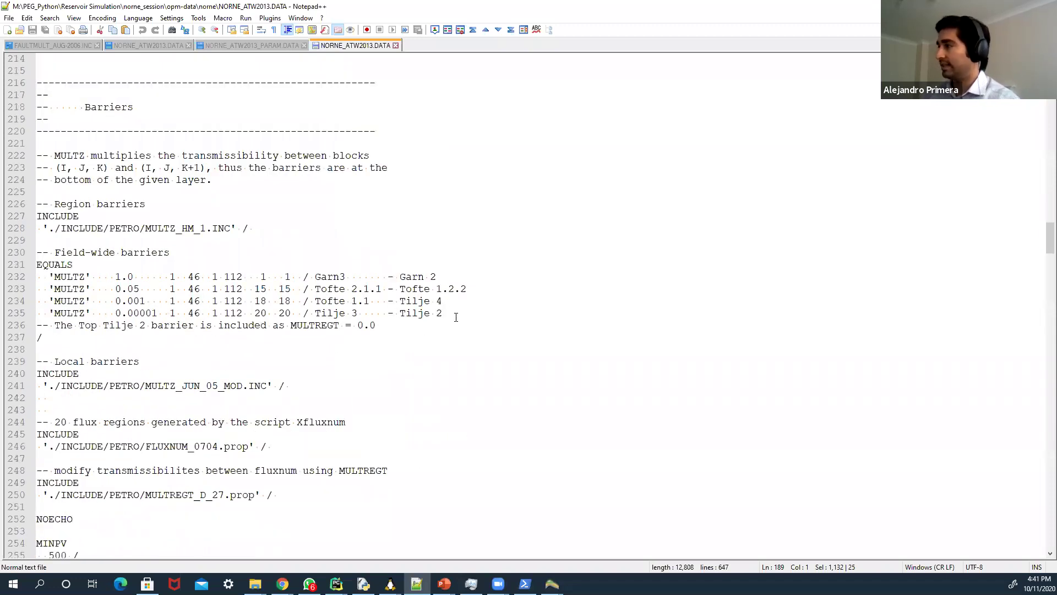
- Highlight the four field-wide MULTZ barrier rows and review the permeability, grid and fault sections above them
{"action": "left_click_drag", "start_coordinate": [465, 312], "coordinate": [11, 276]}
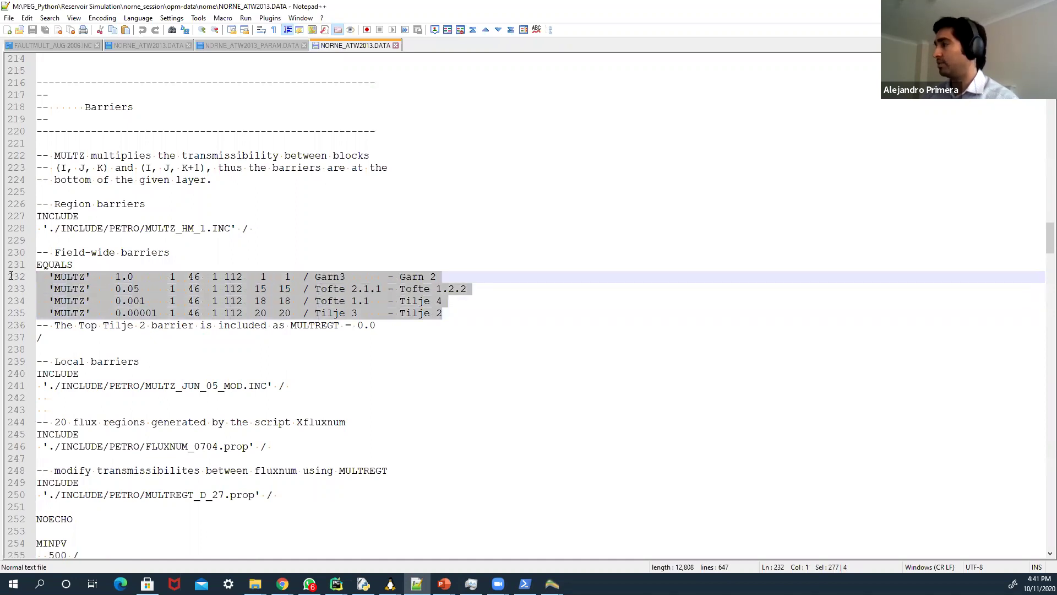
{"action": "scroll", "coordinate": [278, 312], "scroll_direction": "up", "scroll_amount": 17}
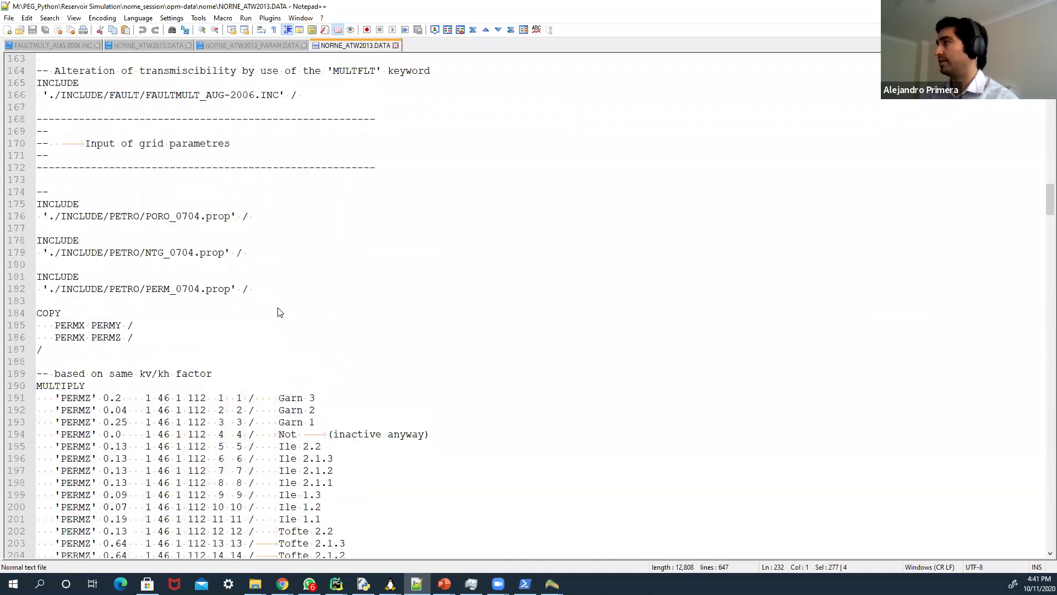
{"action": "scroll", "coordinate": [278, 313], "scroll_direction": "up", "scroll_amount": 5}
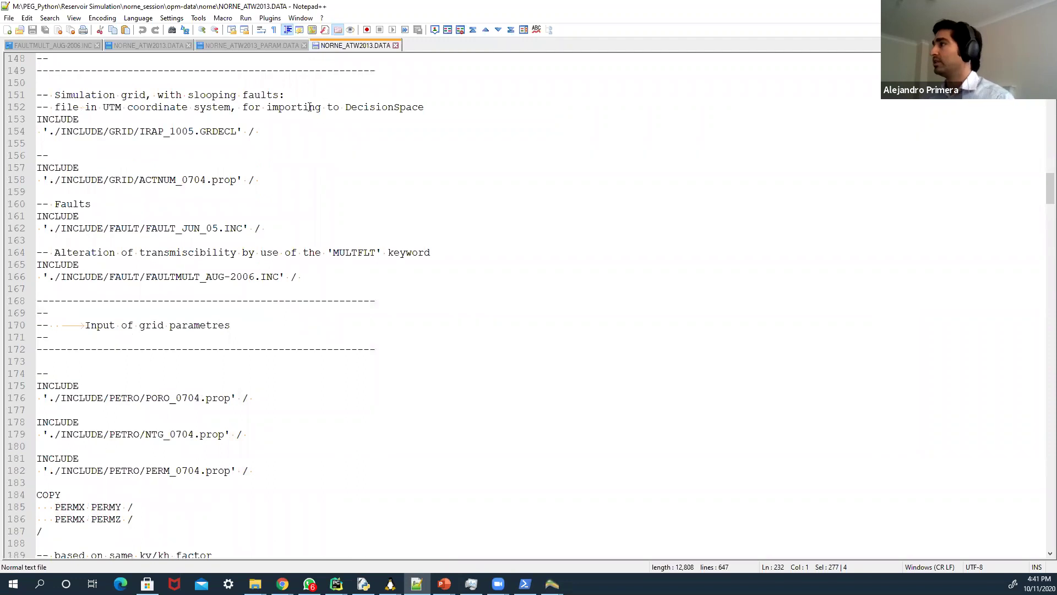
{"action": "scroll", "coordinate": [279, 210], "scroll_direction": "up", "scroll_amount": 8}
{"action": "scroll", "coordinate": [297, 247], "scroll_direction": "down", "scroll_amount": 20}
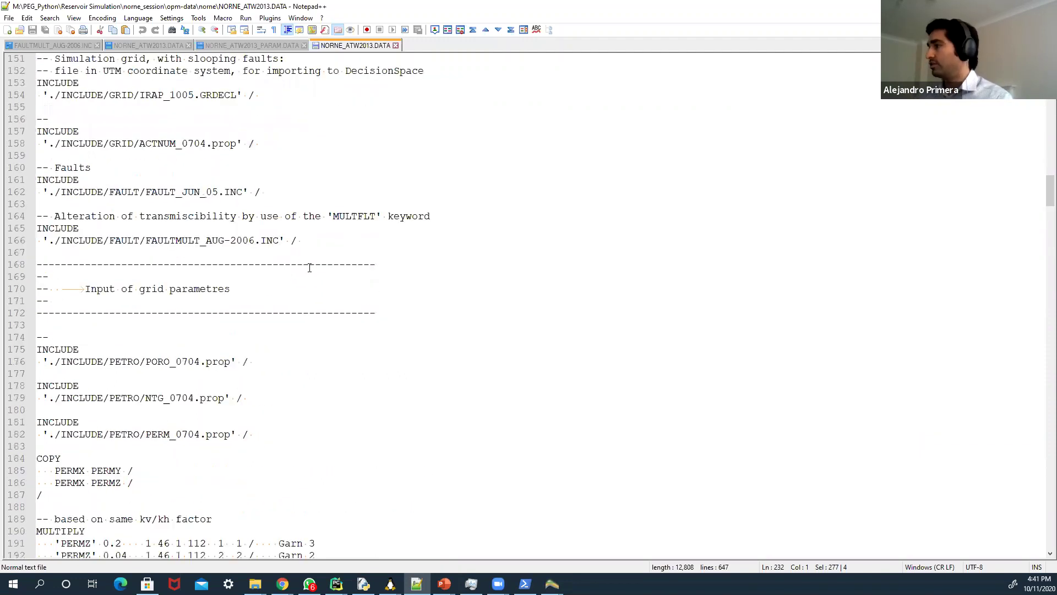
- Replace the MULTZ value of the Tofte 2.1.1 - Tofte 1.2.2 barrier with the placeholder #MULTZTOFTE
{"action": "scroll", "coordinate": [312, 273], "scroll_direction": "down", "scroll_amount": 13}
{"action": "left_click", "coordinate": [145, 180]}
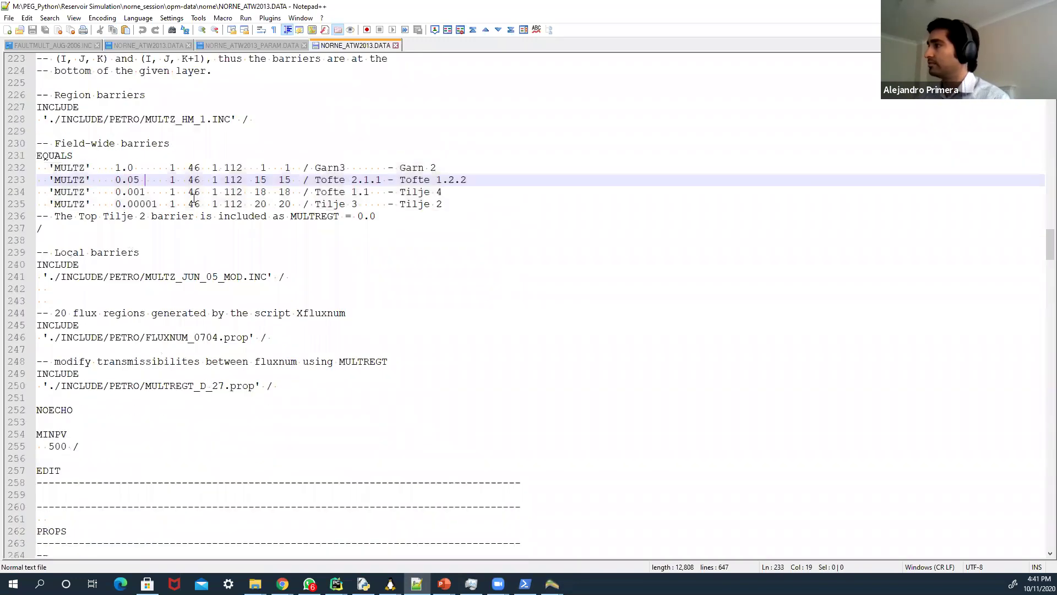
{"action": "scroll", "coordinate": [207, 190], "scroll_direction": "down", "scroll_amount": 1}
{"action": "left_click", "coordinate": [138, 143]}
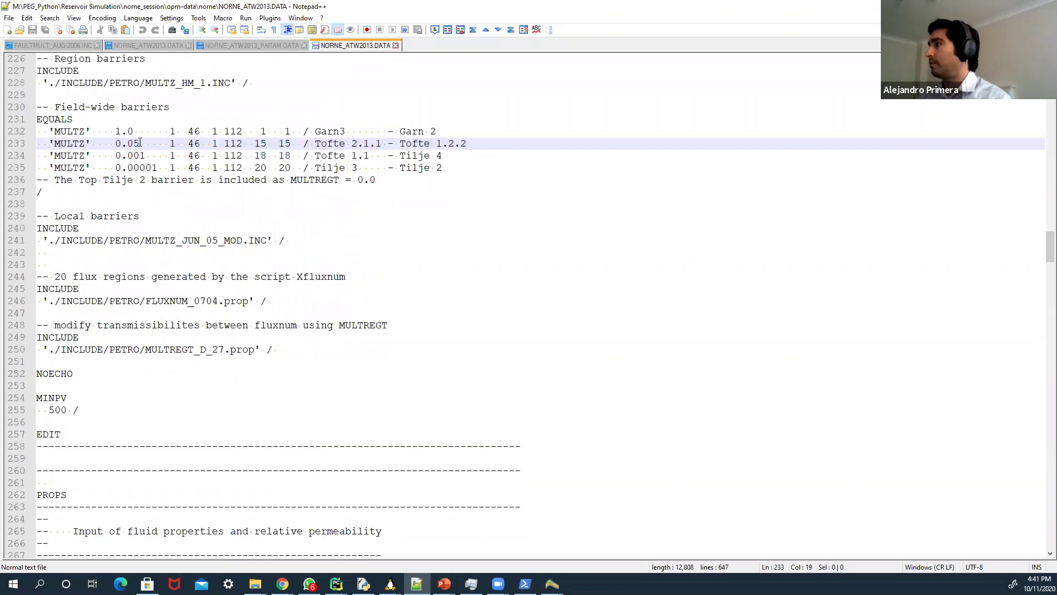
{"action": "left_click_drag", "start_coordinate": [139, 144], "coordinate": [117, 143]}
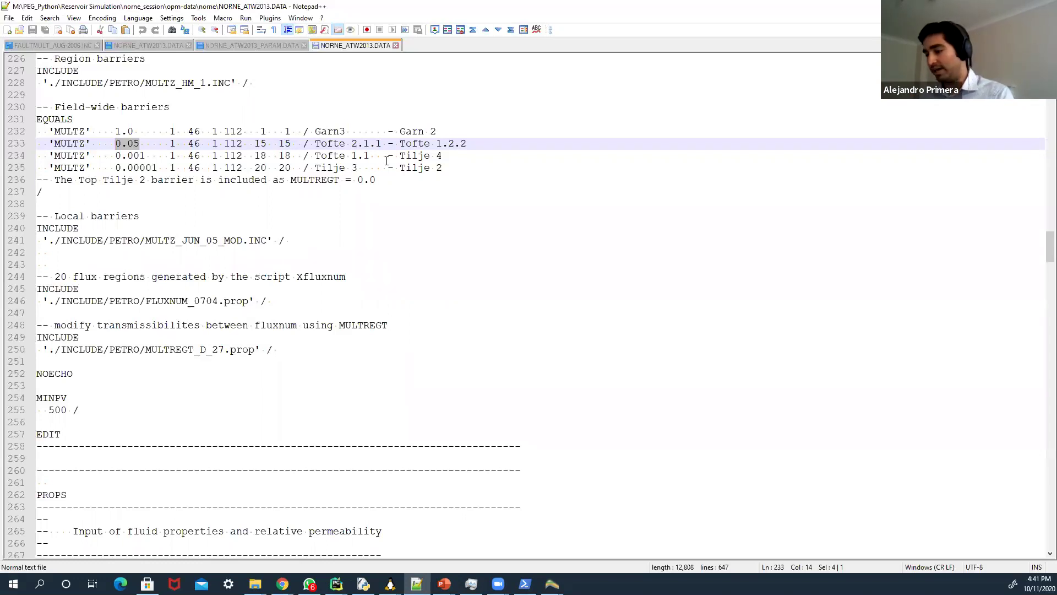
{"action": "type", "text": "#"}
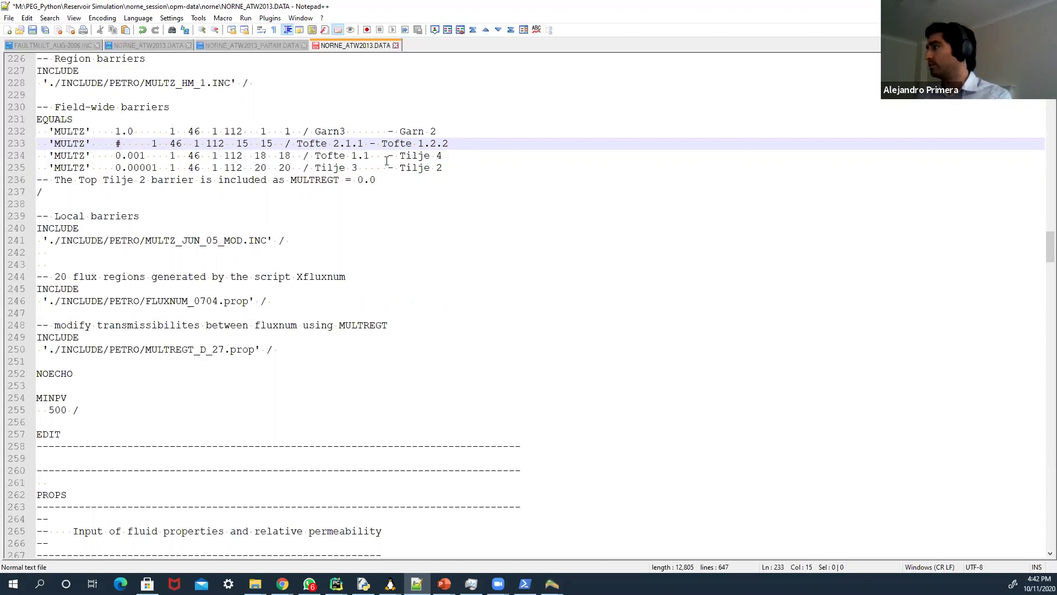
{"action": "type", "text": "MULT"}
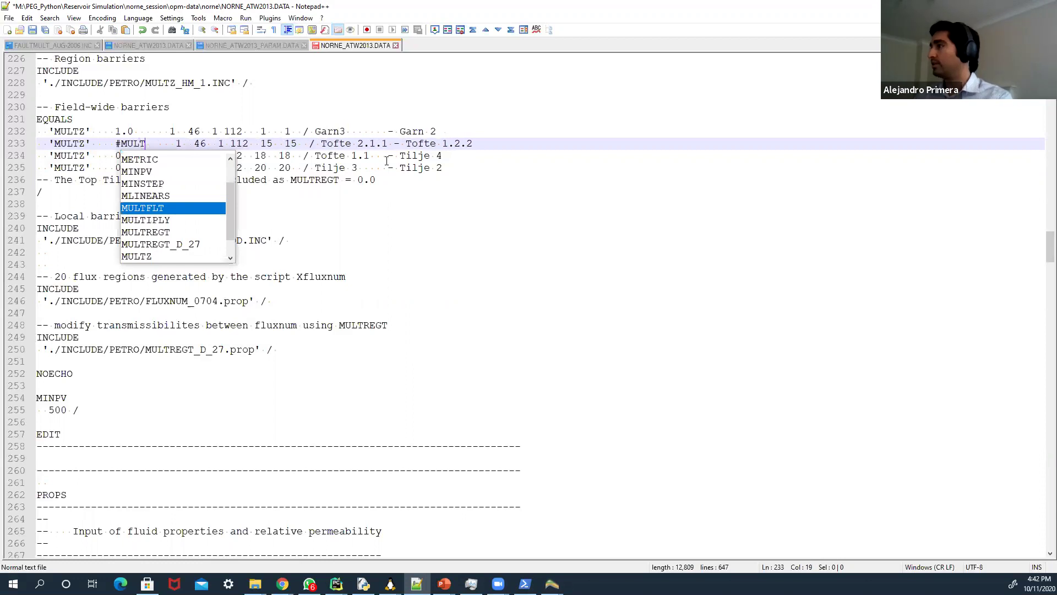
{"action": "type", "text": "Z"}
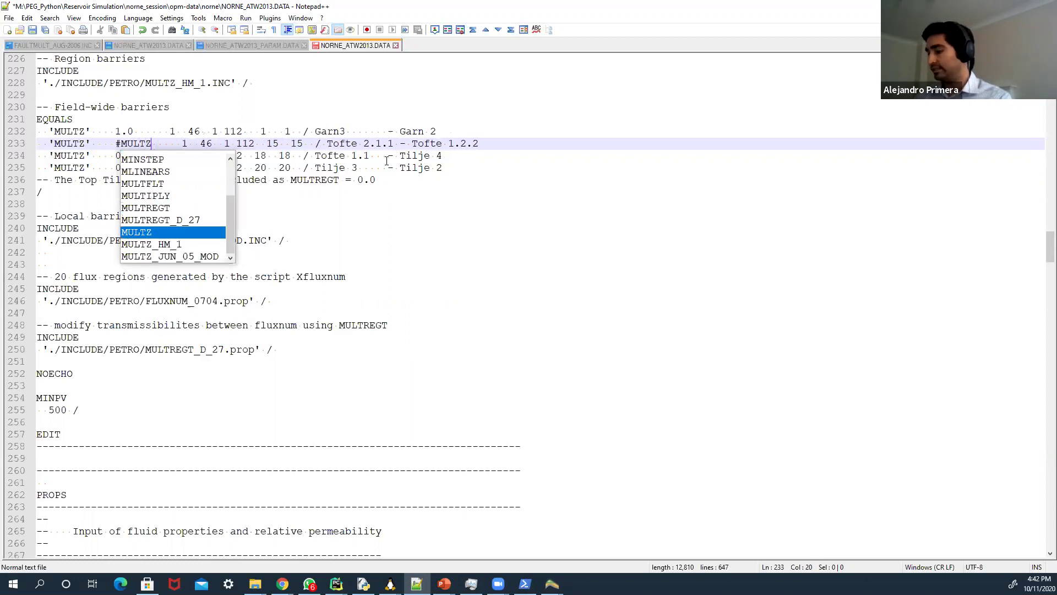
{"action": "type", "text": "TOFTE"}
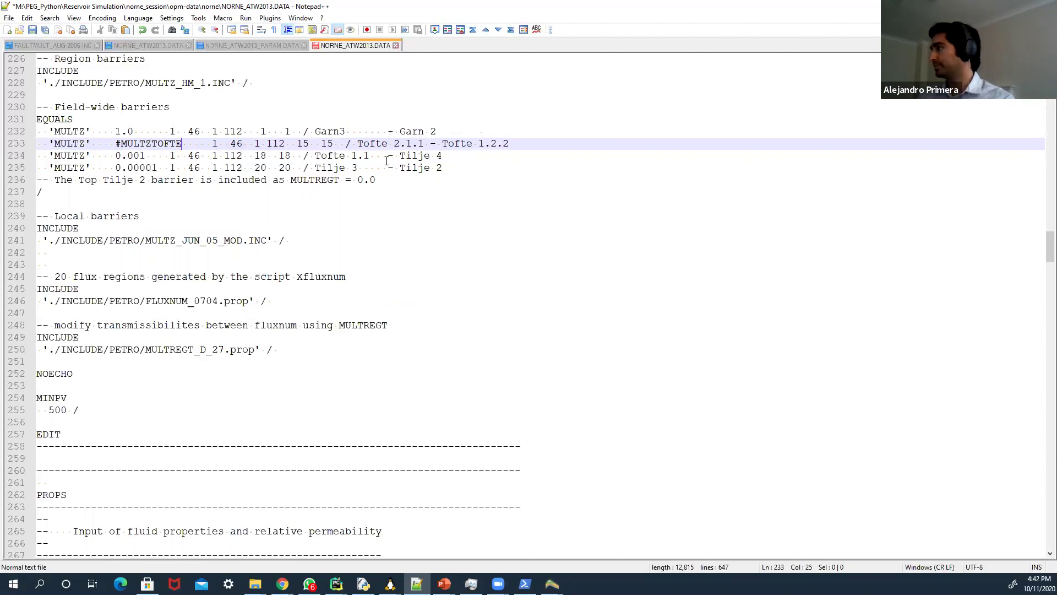
- Replace the MULTZ value of the Tofte 1.1 - Tilje 4 barrier with #MULTZTOFTTILJE, reusing the copied Tofte placeholder
{"action": "left_click_drag", "start_coordinate": [185, 144], "coordinate": [115, 156]}
{"action": "key", "text": "ctrl+c"}
{"action": "key", "text": "ctrl+v"}
{"action": "key", "text": "BackSpace"}
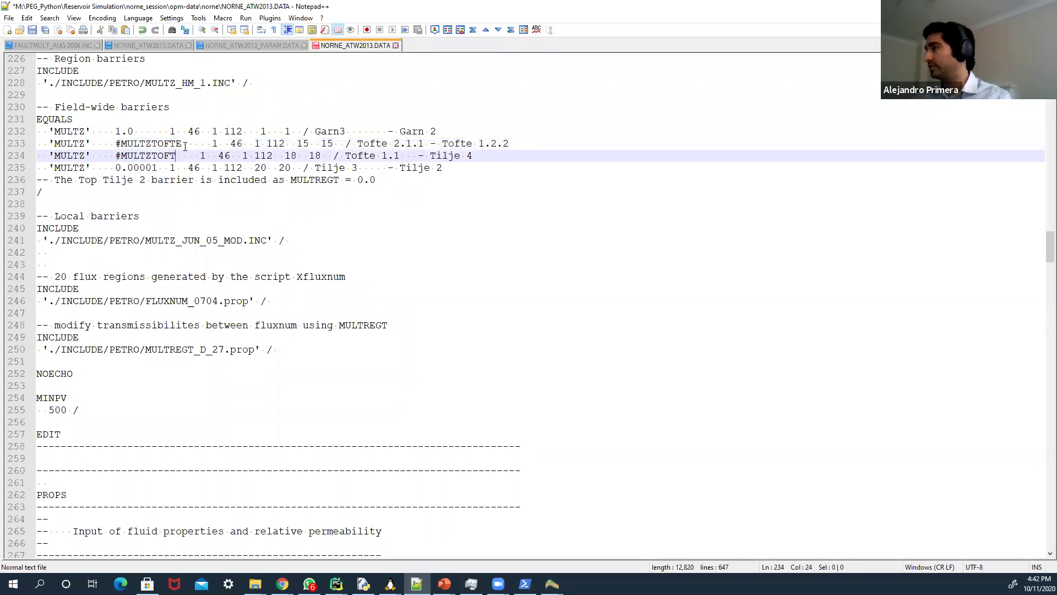
{"action": "type", "text": "TIL"}
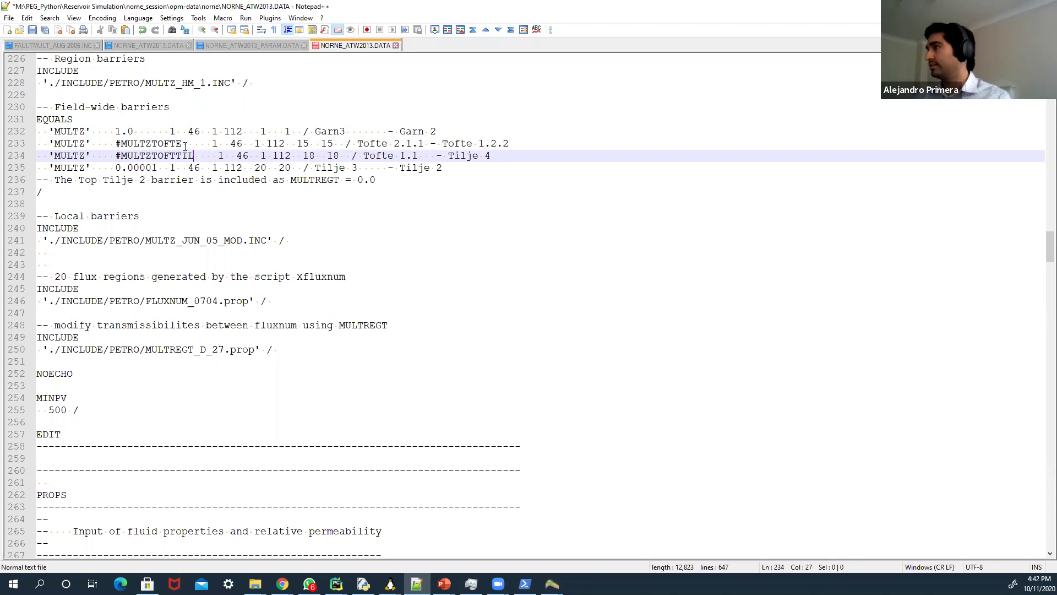
{"action": "type", "text": "JE"}
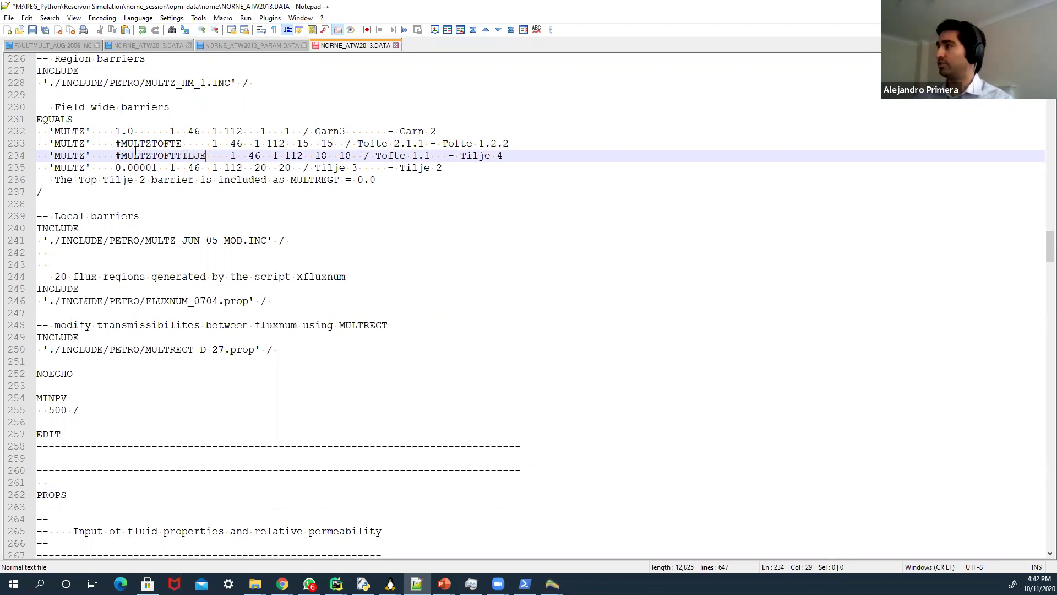
- Replace the MULTZ value of the Tilje 3 - Tilje 2 barrier with the placeholder #MULTZTILJE
{"action": "left_click_drag", "start_coordinate": [157, 168], "coordinate": [119, 171]}
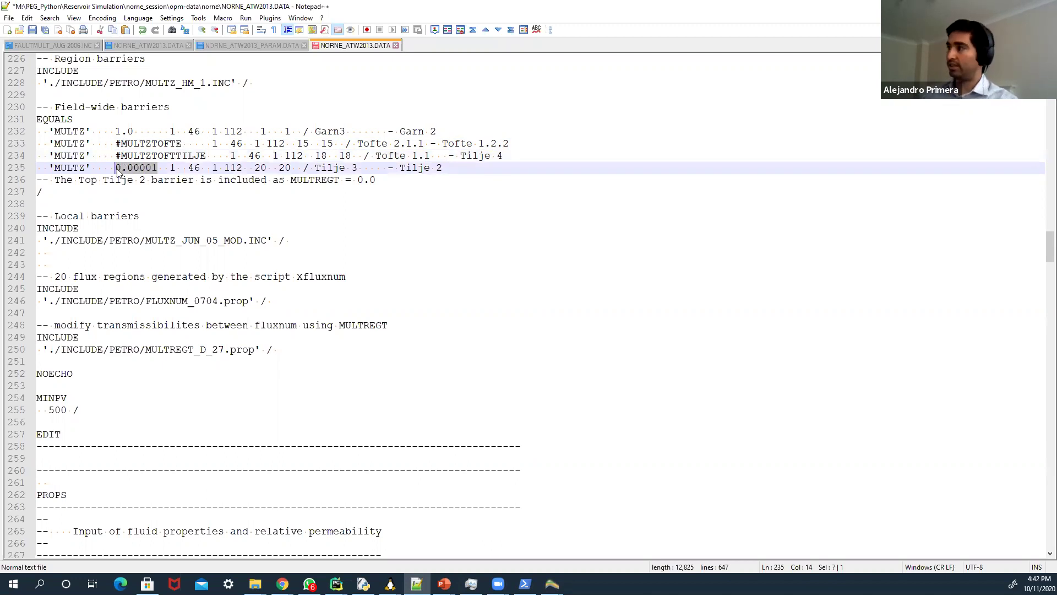
{"action": "type", "text": "#"}
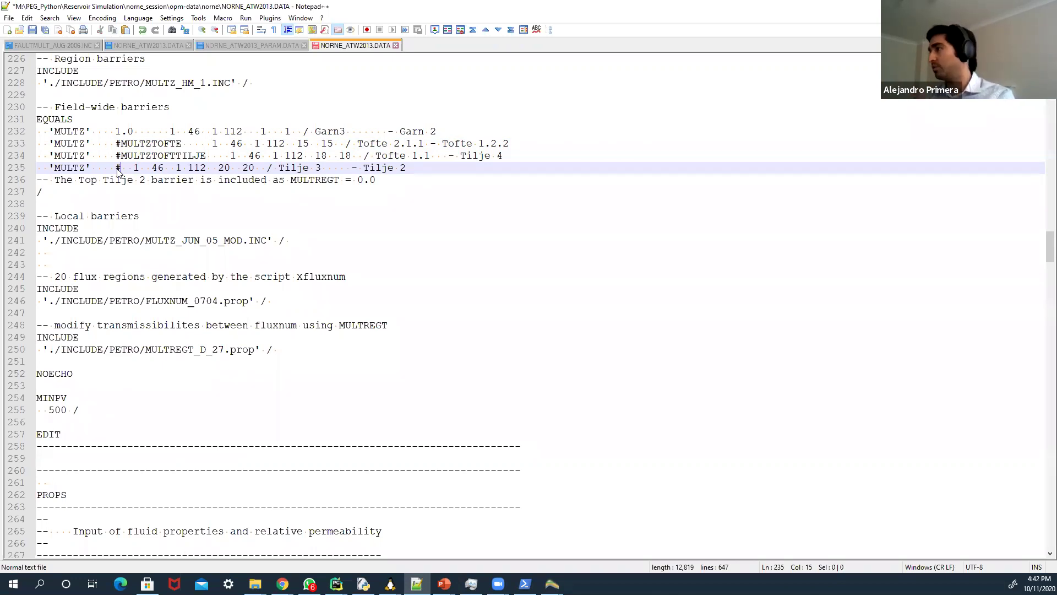
{"action": "type", "text": "MULT"}
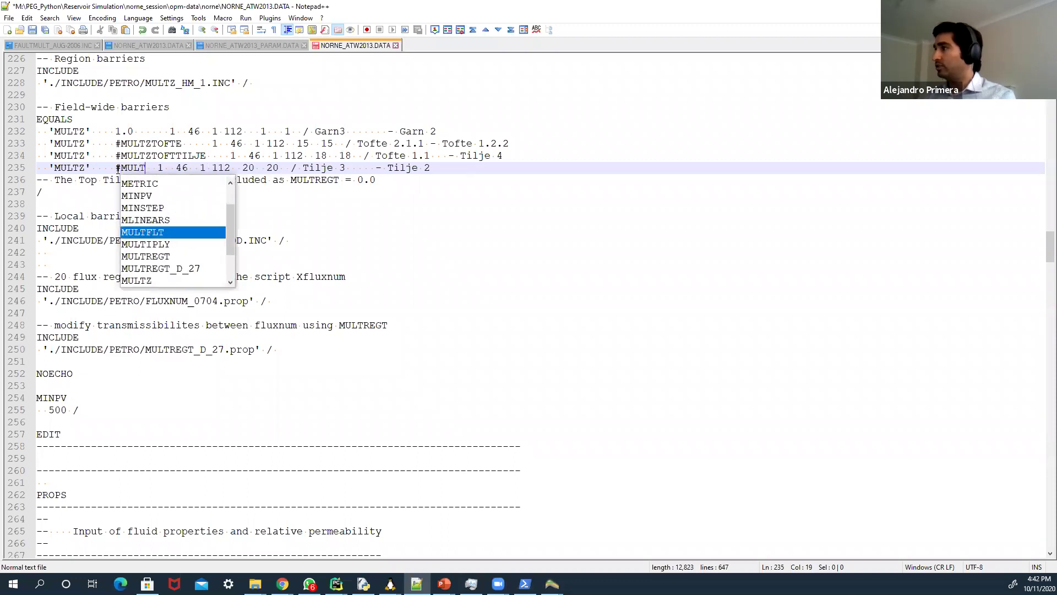
{"action": "type", "text": "Z"}
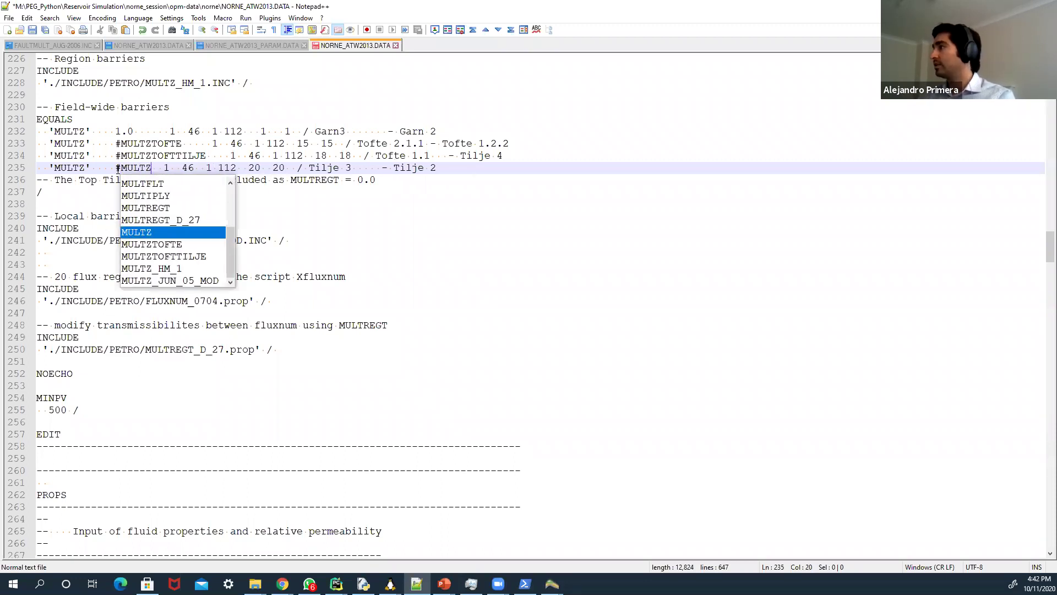
{"action": "type", "text": "TILJE"}
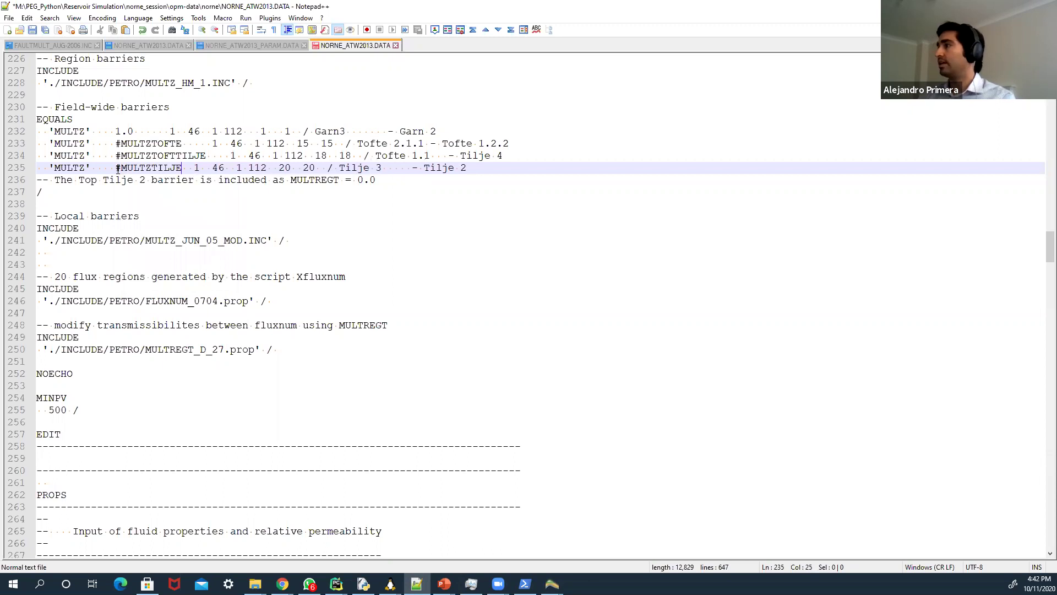
- Find the Grid and faults section and highlight the FAULT_JUN_05.INC include path under Faults
{"action": "scroll", "coordinate": [211, 200], "scroll_direction": "up", "scroll_amount": 9}
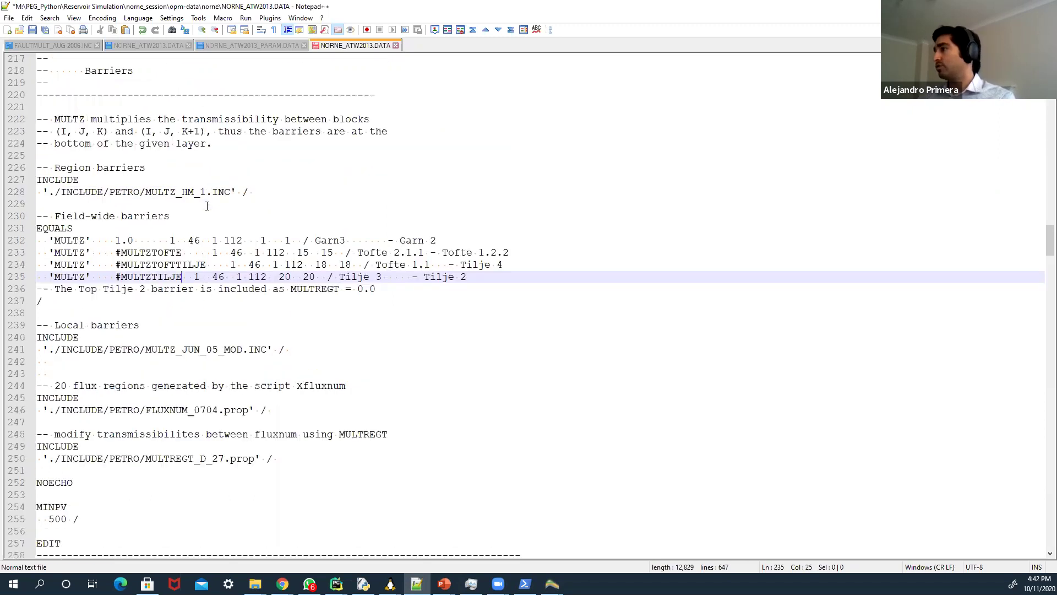
{"action": "scroll", "coordinate": [203, 281], "scroll_direction": "up", "scroll_amount": 6}
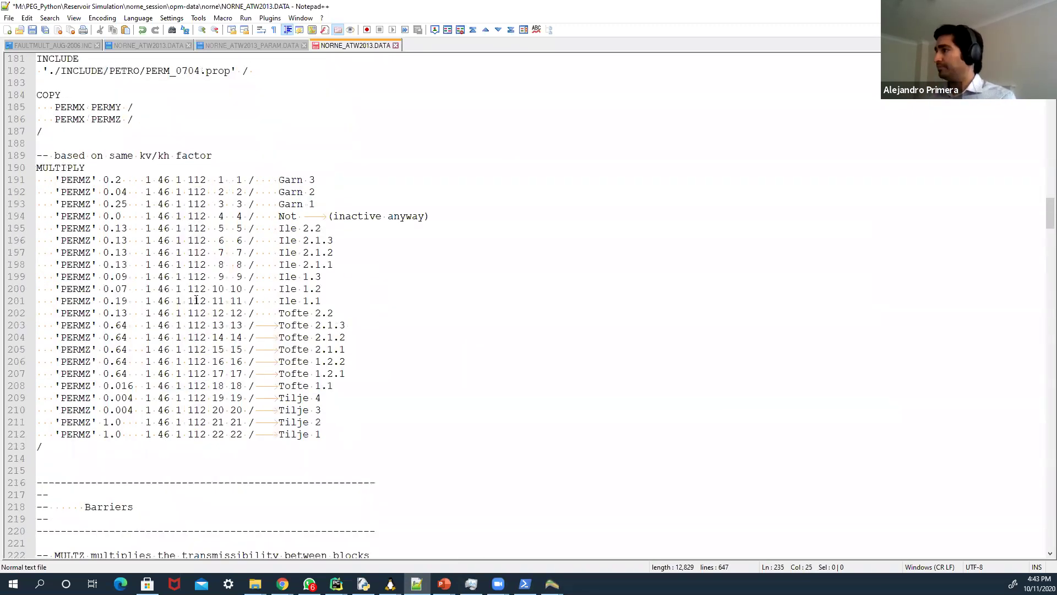
{"action": "scroll", "coordinate": [197, 300], "scroll_direction": "up", "scroll_amount": 20}
{"action": "scroll", "coordinate": [247, 336], "scroll_direction": "down", "scroll_amount": 1}
{"action": "scroll", "coordinate": [264, 347], "scroll_direction": "up", "scroll_amount": 1}
{"action": "scroll", "coordinate": [267, 353], "scroll_direction": "down", "scroll_amount": 15}
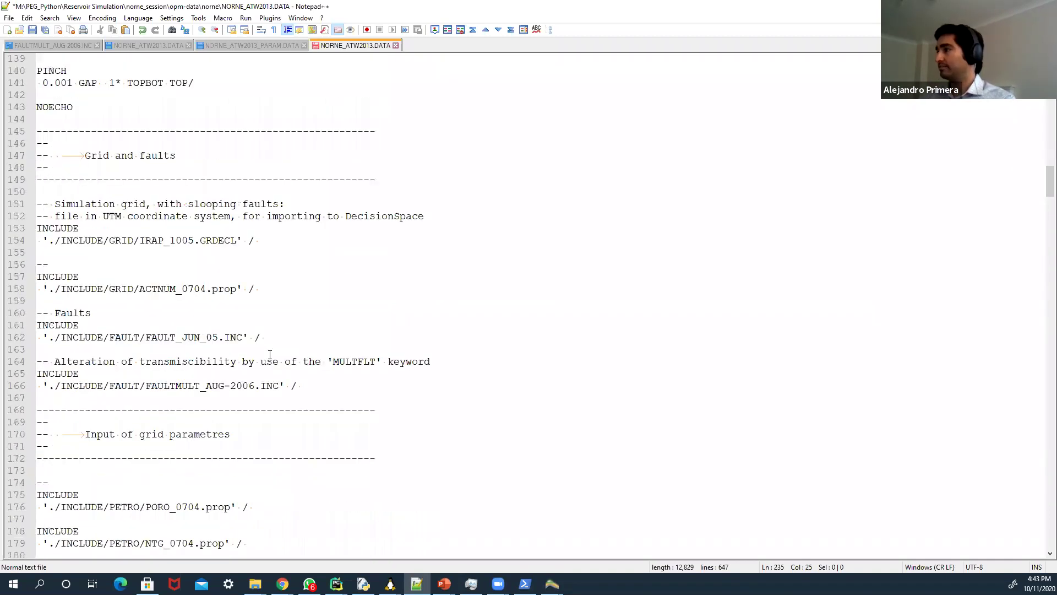
{"action": "left_click", "coordinate": [185, 341]}
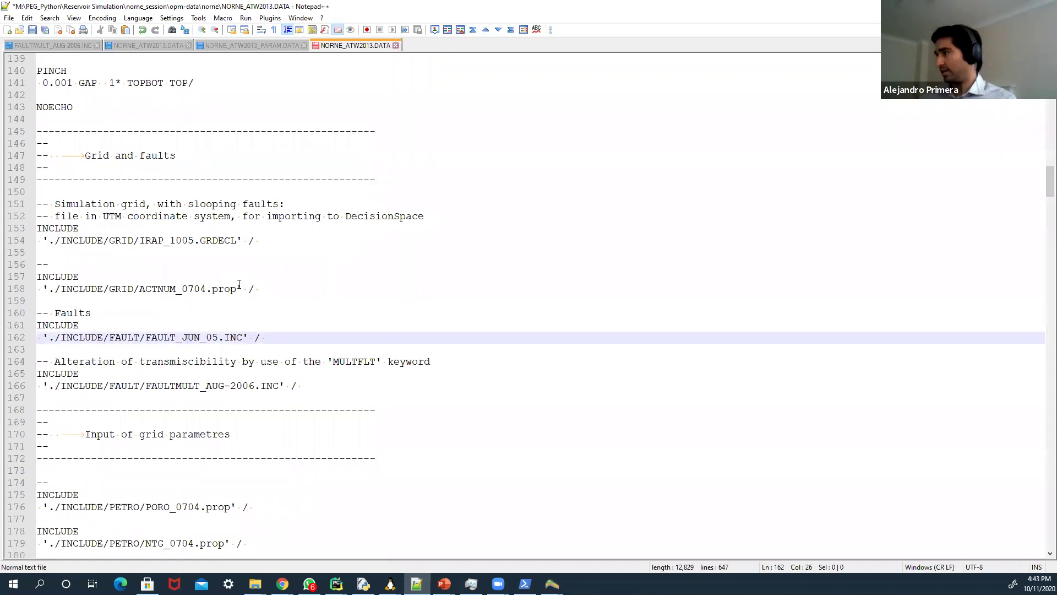
{"action": "left_click_drag", "start_coordinate": [244, 340], "coordinate": [52, 340]}
- Open FAULTMULT_AUG-2006.INC and FAULT_JUN_05.INC together from the INCLUDE/FAULT folder
{"action": "left_click", "coordinate": [20, 29]}
{"action": "double_click", "coordinate": [467, 237]}
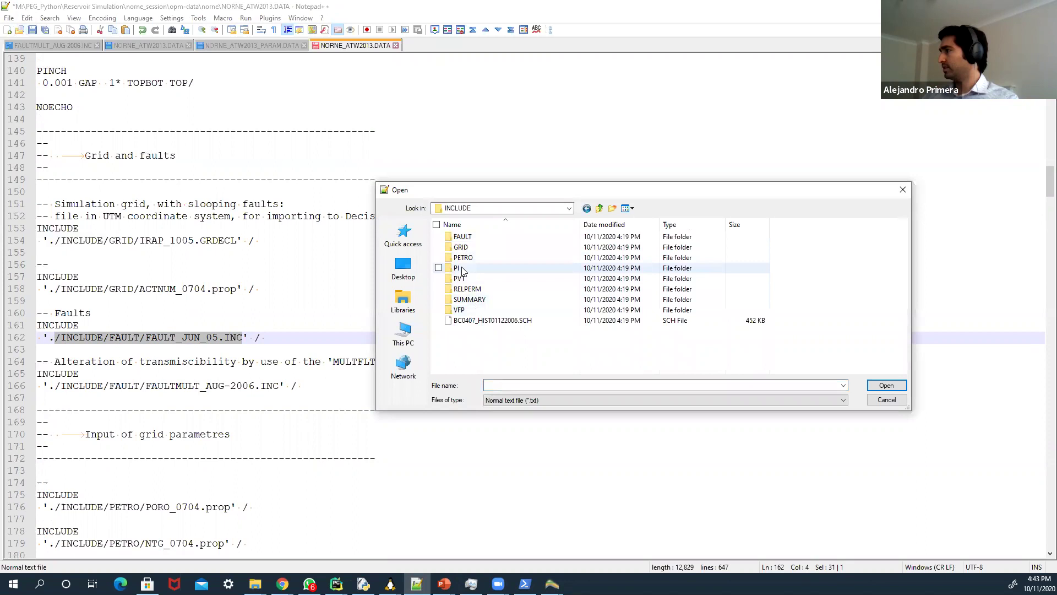
{"action": "double_click", "coordinate": [466, 237]}
{"action": "mouse_move", "coordinate": [478, 259]}
{"action": "left_mouse_down"}
{"action": "mouse_move", "coordinate": [523, 234]}
{"action": "mouse_move", "coordinate": [490, 251]}
{"action": "left_mouse_up"}
{"action": "left_click", "coordinate": [887, 385]}
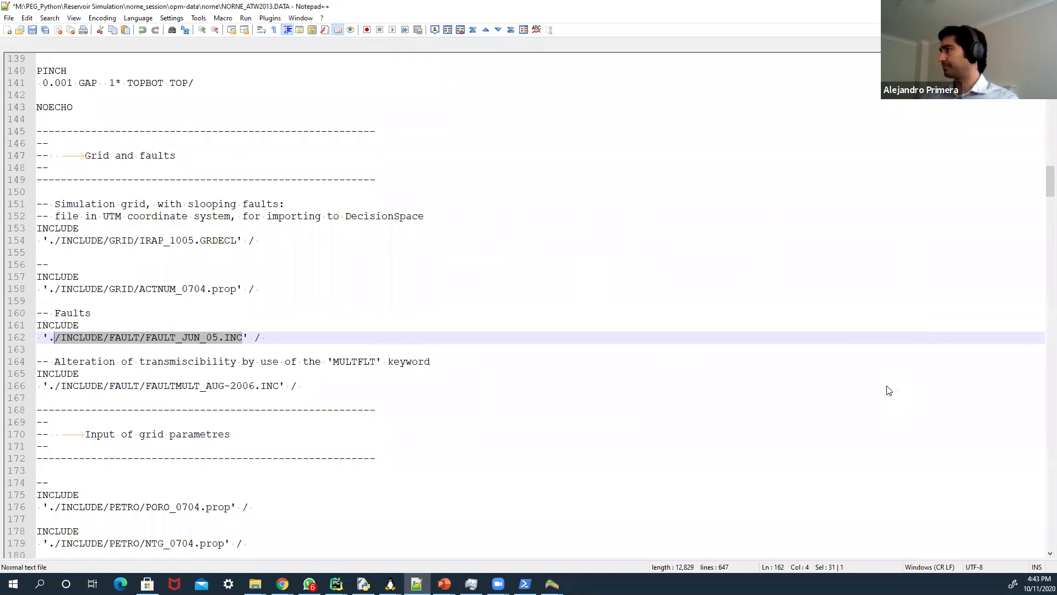
- Examine the m_west and BC fault cell definitions in FAULT_JUN_05.INC and compare the file with FAULTMULT_AUG-2006.INC
{"action": "scroll", "coordinate": [253, 229], "scroll_direction": "down", "scroll_amount": 20}
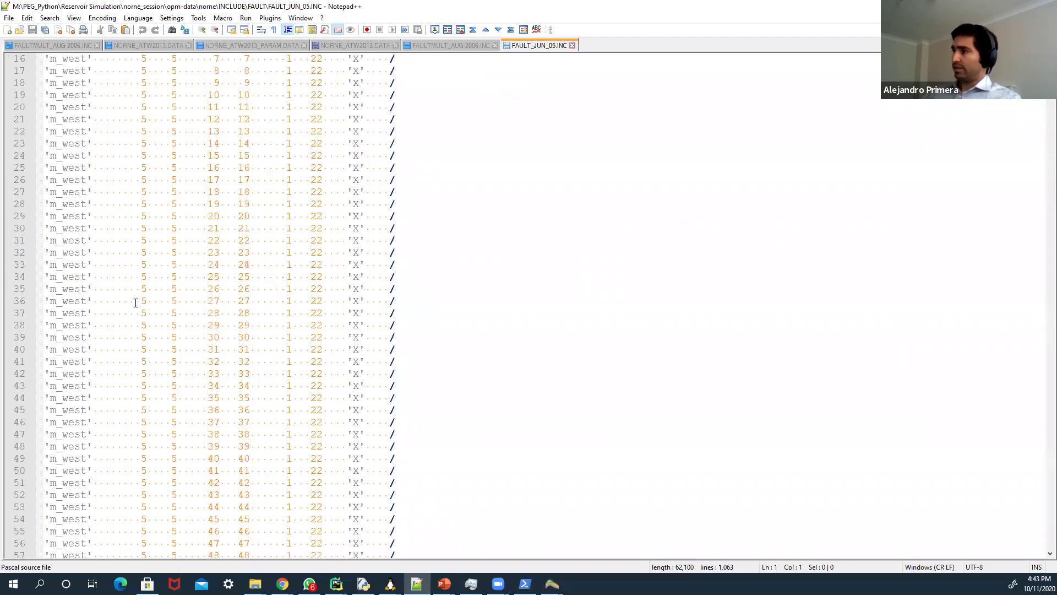
{"action": "scroll", "coordinate": [255, 290], "scroll_direction": "down", "scroll_amount": 5}
{"action": "scroll", "coordinate": [290, 302], "scroll_direction": "up", "scroll_amount": 20}
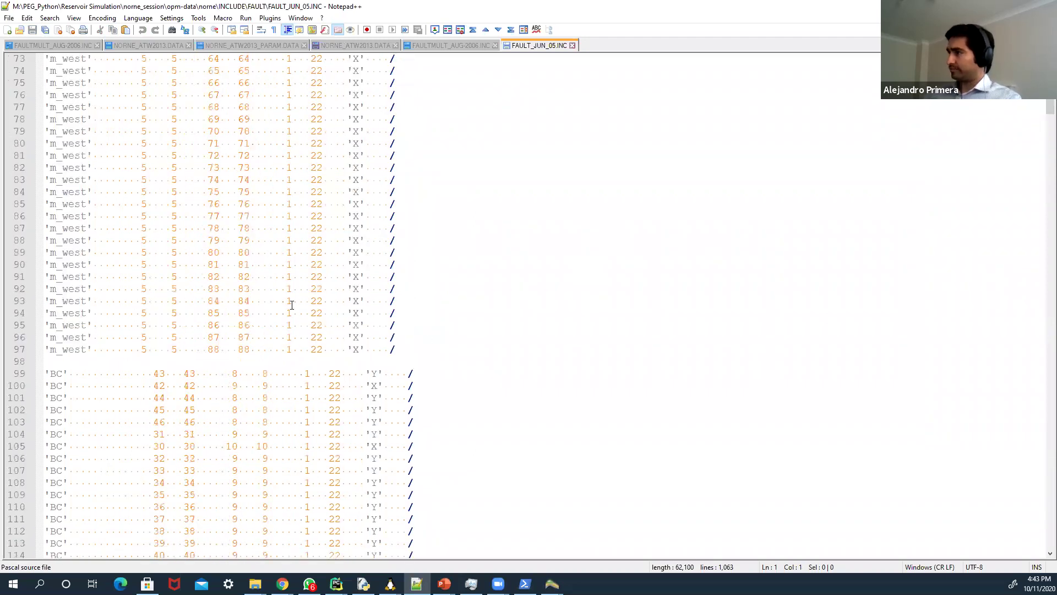
{"action": "left_click", "coordinate": [444, 43]}
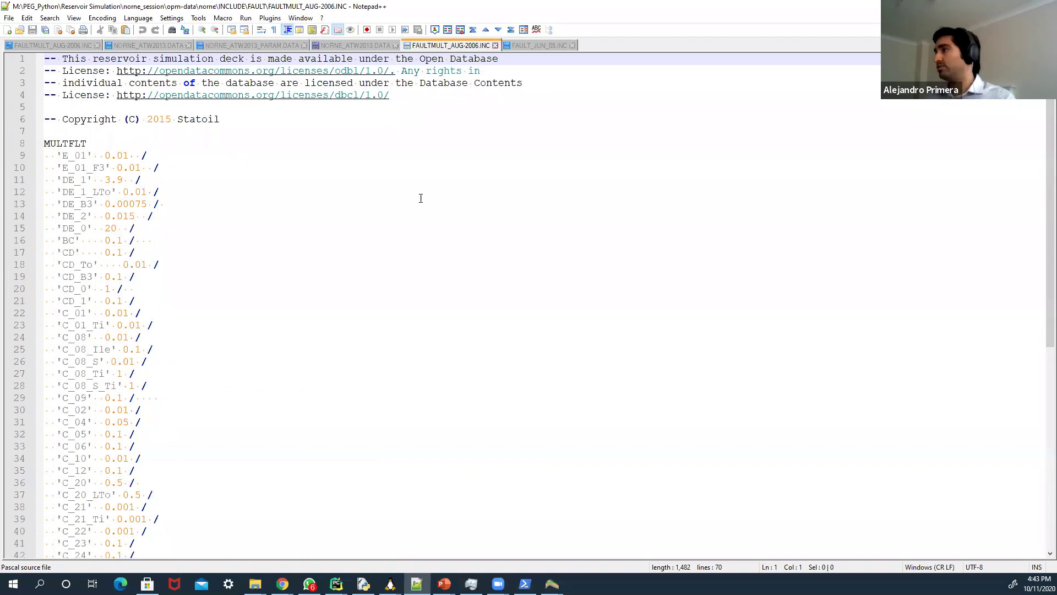
{"action": "left_click", "coordinate": [529, 46]}
- Show FAULTMULT_AUG-2006.INC and highlight the first MULTFLT entries and the multiplier of fault E_01
{"action": "left_click", "coordinate": [450, 45]}
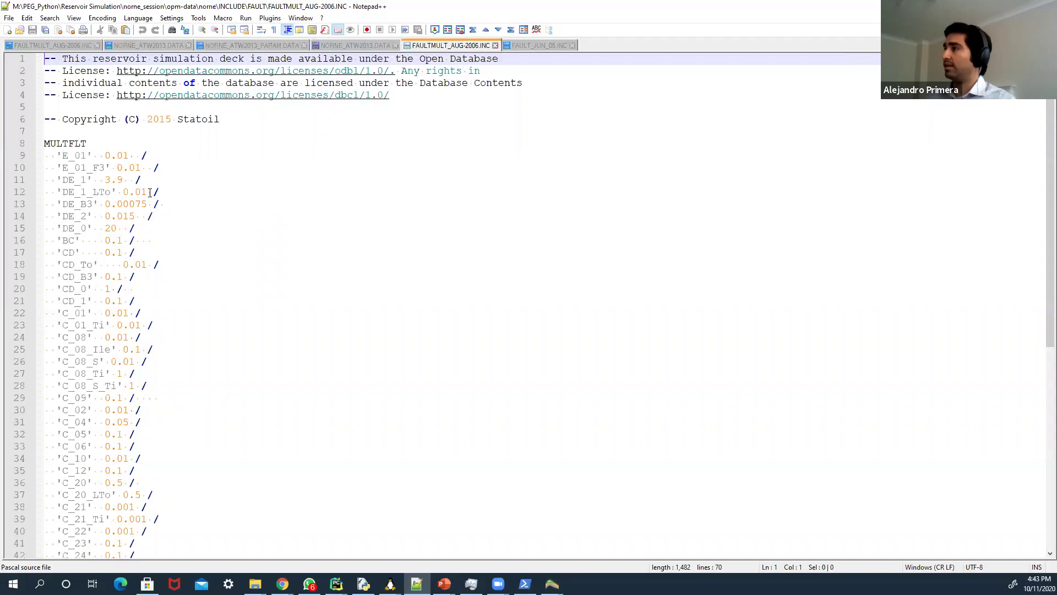
{"action": "scroll", "coordinate": [150, 192], "scroll_direction": "down", "scroll_amount": 2}
{"action": "scroll", "coordinate": [150, 193], "scroll_direction": "up", "scroll_amount": 2}
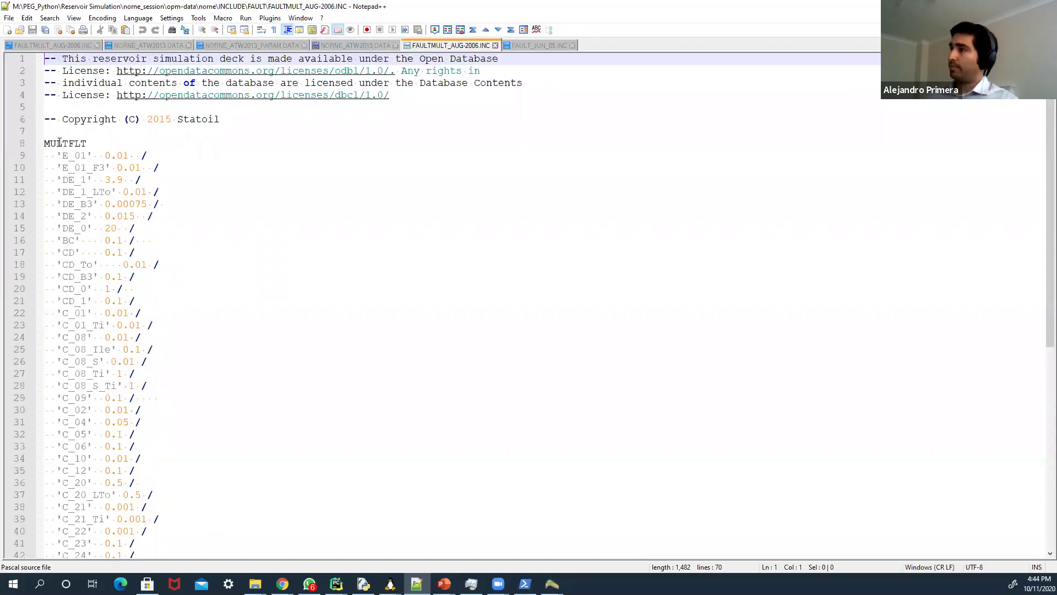
{"action": "left_click_drag", "start_coordinate": [45, 144], "coordinate": [193, 244]}
{"action": "left_click", "coordinate": [162, 168]}
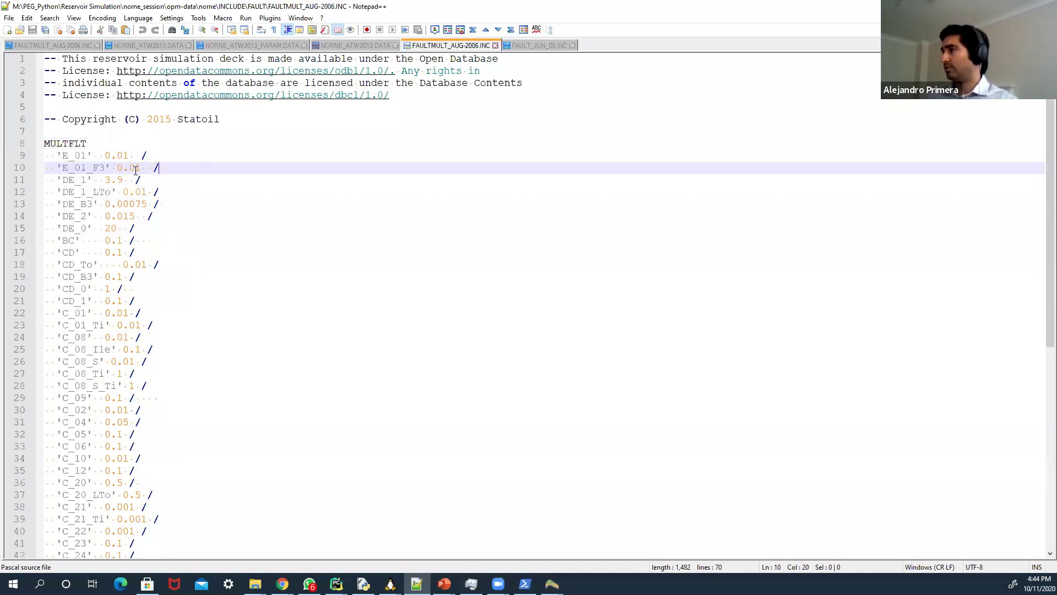
{"action": "left_click_drag", "start_coordinate": [130, 156], "coordinate": [105, 156]}
{"action": "left_click", "coordinate": [139, 169]}
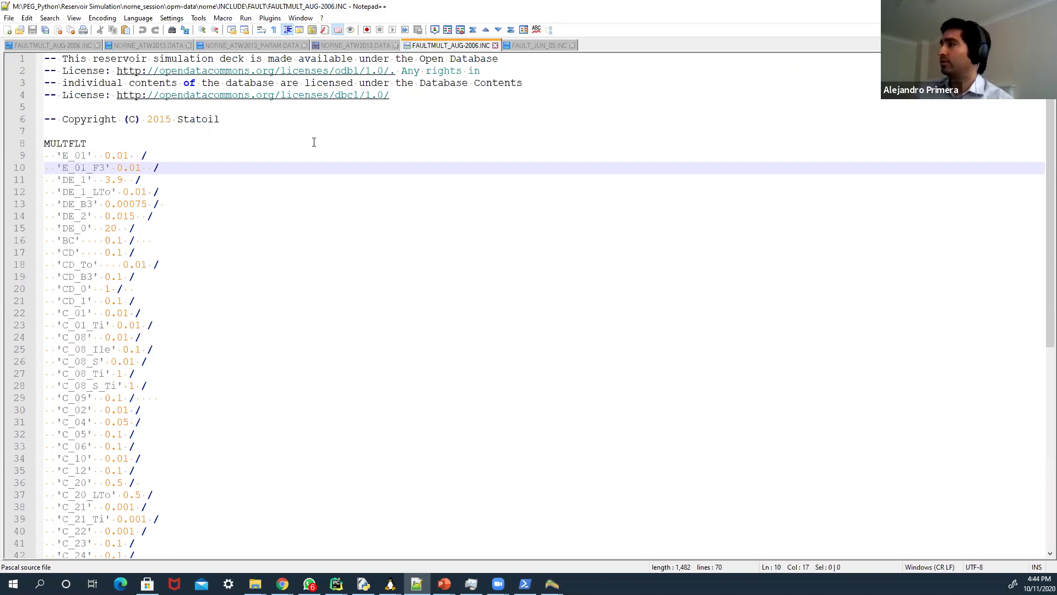
- Highlight the MULTFLT keyword and look through the full list of fault multipliers beneath it
{"action": "left_click_drag", "start_coordinate": [39, 144], "coordinate": [87, 144]}
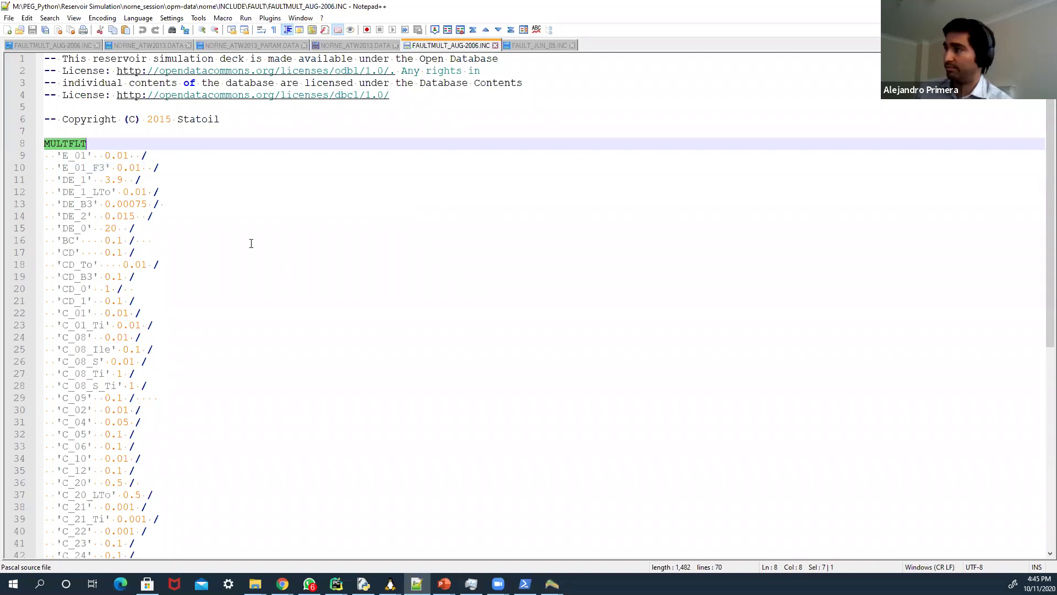
{"action": "scroll", "coordinate": [251, 244], "scroll_direction": "down", "scroll_amount": 10}
{"action": "scroll", "coordinate": [158, 360], "scroll_direction": "up", "scroll_amount": 10}
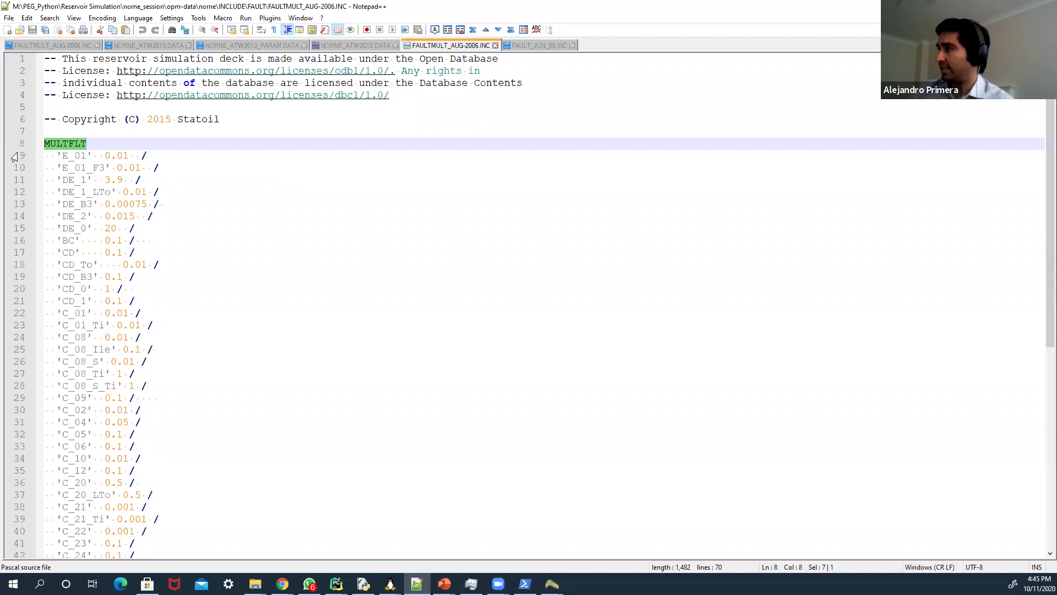
{"action": "left_click", "coordinate": [63, 143]}
{"action": "double_click", "coordinate": [71, 144]}
{"action": "left_click", "coordinate": [77, 144]}
{"action": "double_click", "coordinate": [76, 144]}
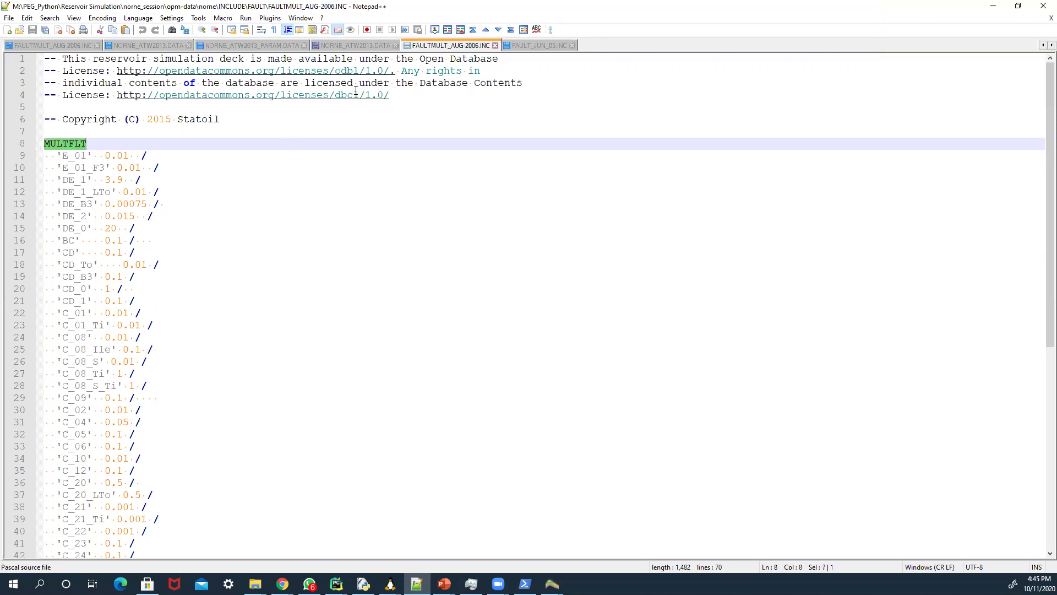
- Check the fault INCLUDE entries in NORNE_ATW2013.DATA and copy the entire MULTFLT block from FAULTMULT_AUG-2006.INC
{"action": "left_click", "coordinate": [366, 44]}
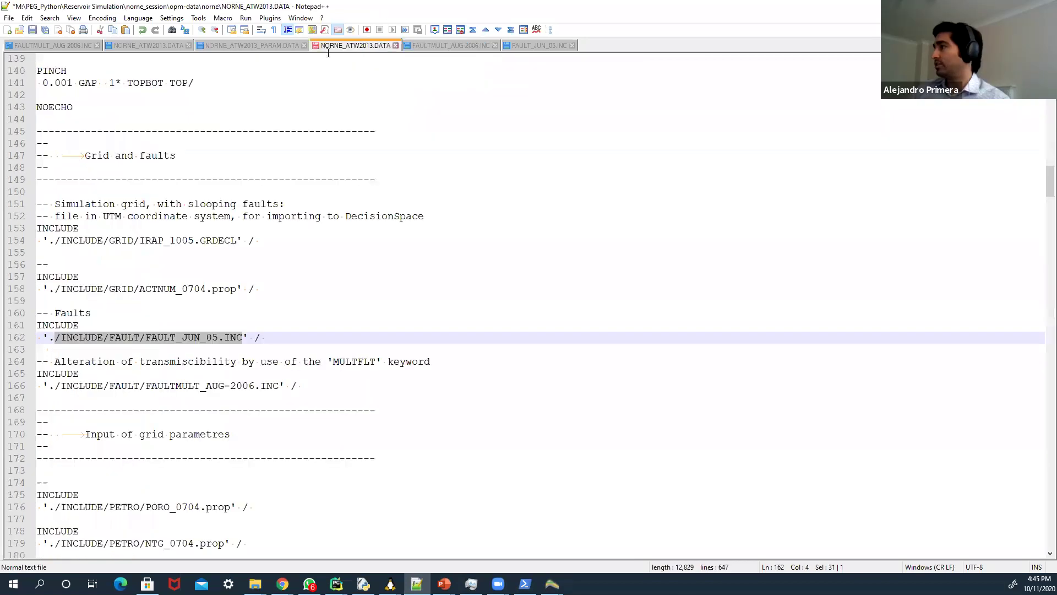
{"action": "left_click", "coordinate": [452, 55]}
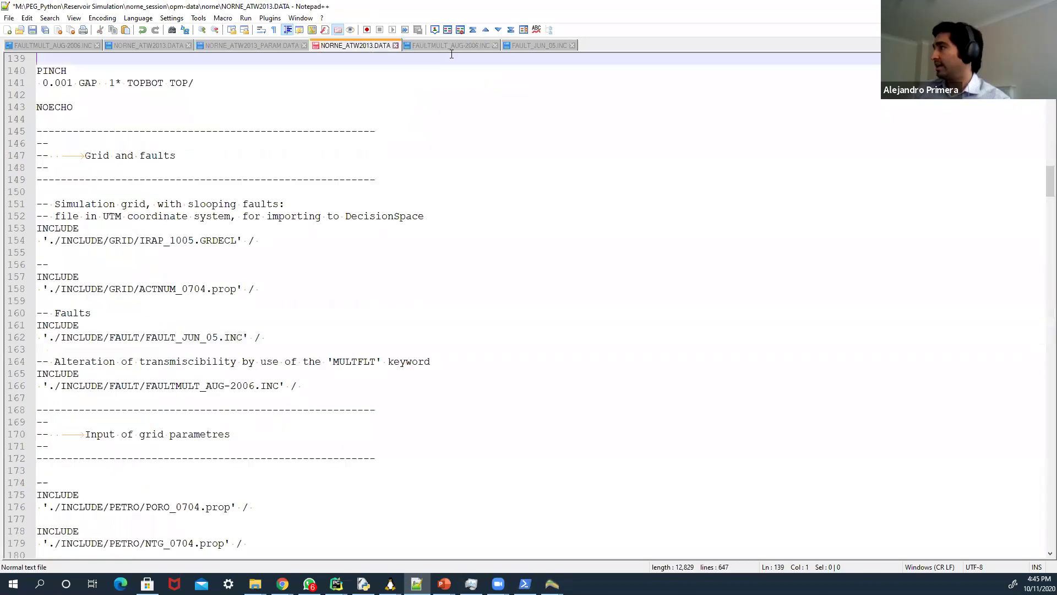
{"action": "left_click", "coordinate": [451, 45]}
{"action": "scroll", "coordinate": [156, 224], "scroll_direction": "down", "scroll_amount": 7}
{"action": "scroll", "coordinate": [157, 223], "scroll_direction": "up", "scroll_amount": 5}
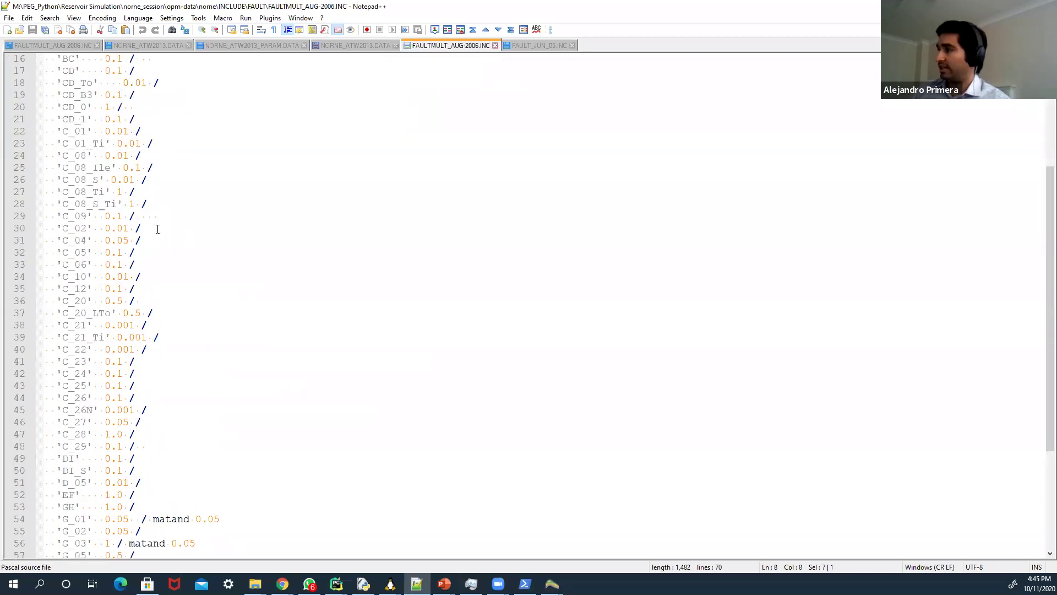
{"action": "scroll", "coordinate": [157, 224], "scroll_direction": "up", "scroll_amount": 2}
{"action": "scroll", "coordinate": [244, 154], "scroll_direction": "down", "scroll_amount": 5}
{"action": "scroll", "coordinate": [187, 179], "scroll_direction": "up", "scroll_amount": 5}
{"action": "left_click", "coordinate": [47, 144]}
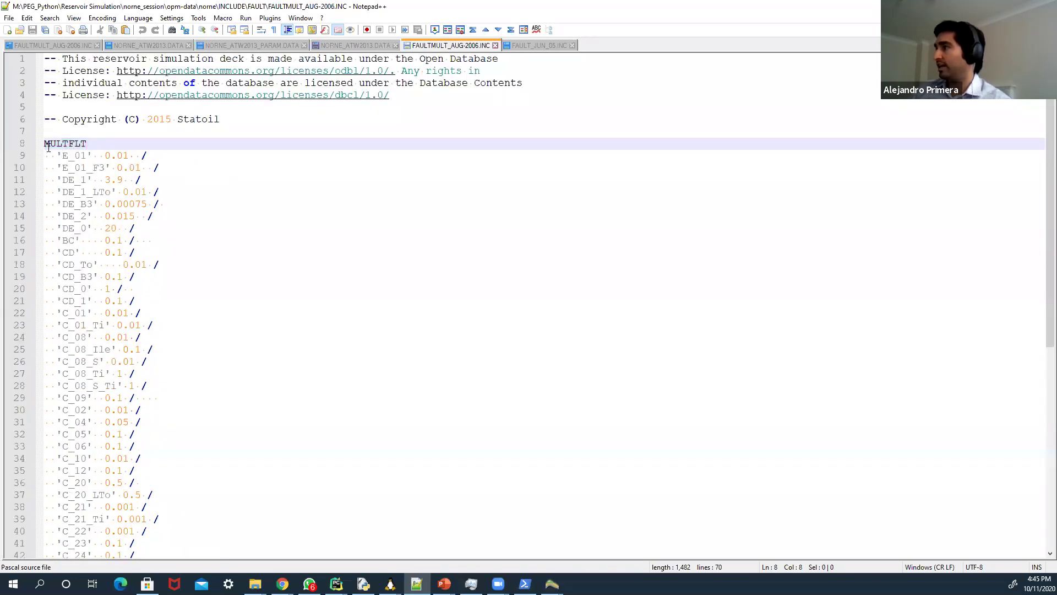
{"action": "left_click_drag", "start_coordinate": [46, 145], "coordinate": [191, 533]}
{"action": "key", "text": "ctrl+c"}
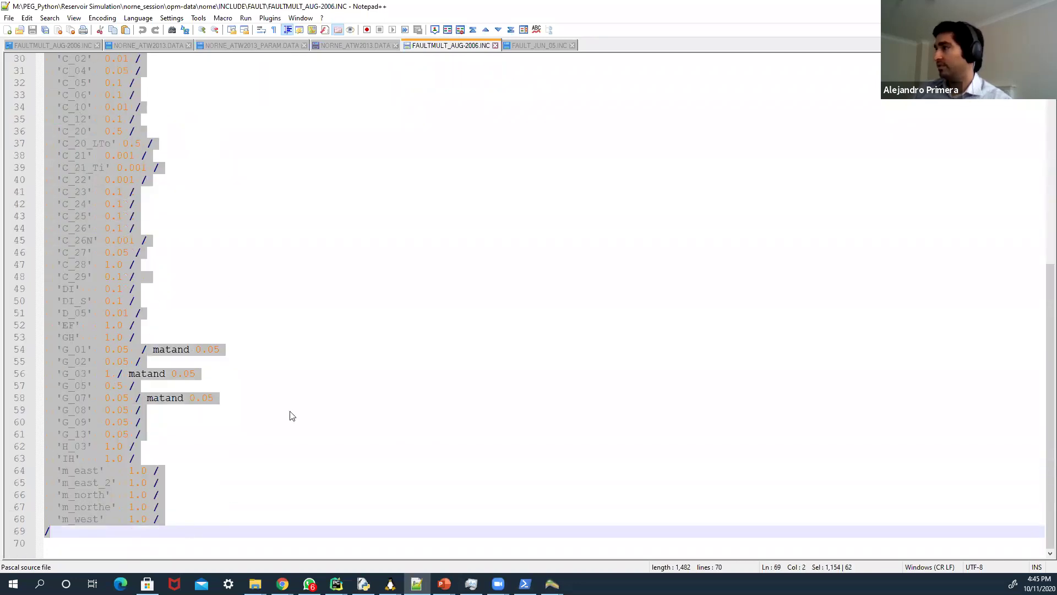
- Replace the FAULTMULT_AUG-2006.INC include statement in NORNE_ATW2013.DATA with the copied MULTFLT block and check the inserted lines
{"action": "scroll", "coordinate": [291, 415], "scroll_direction": "up", "scroll_amount": 10}
{"action": "left_click_drag", "start_coordinate": [223, 119], "coordinate": [44, 118]}
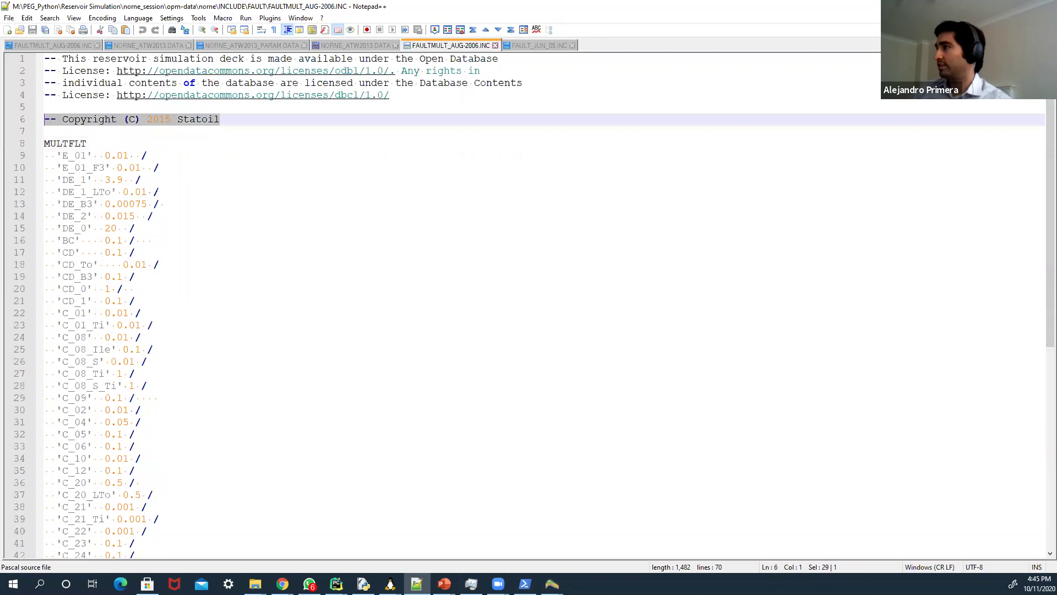
{"action": "left_click", "coordinate": [345, 46]}
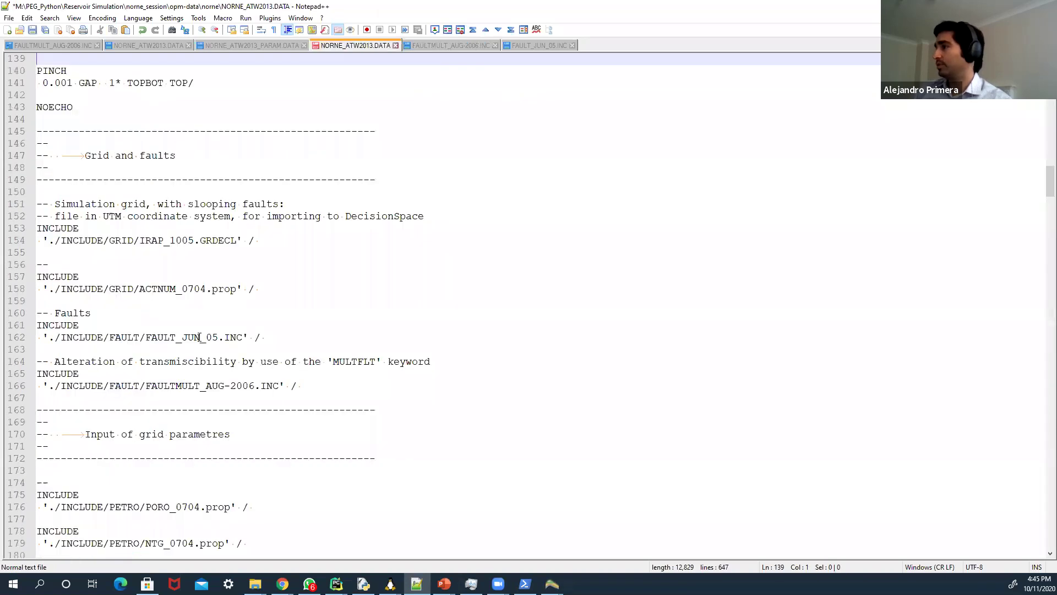
{"action": "scroll", "coordinate": [224, 328], "scroll_direction": "down", "scroll_amount": 4}
{"action": "left_click_drag", "start_coordinate": [320, 246], "coordinate": [4, 219]}
{"action": "key", "text": "ctrl+v"}
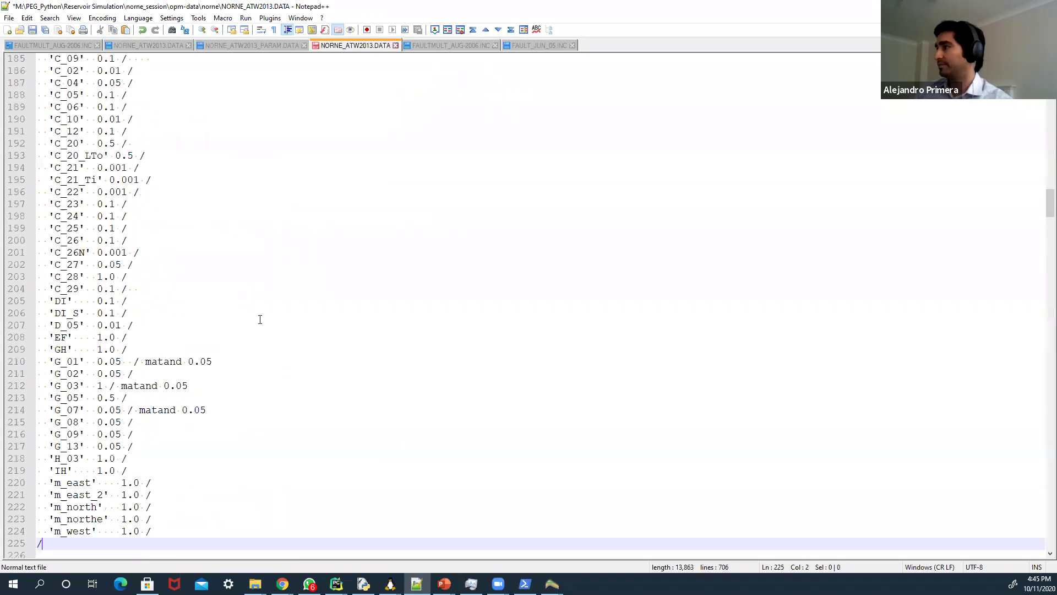
{"action": "scroll", "coordinate": [224, 372], "scroll_direction": "up", "scroll_amount": 13}
{"action": "scroll", "coordinate": [165, 325], "scroll_direction": "down", "scroll_amount": 20}
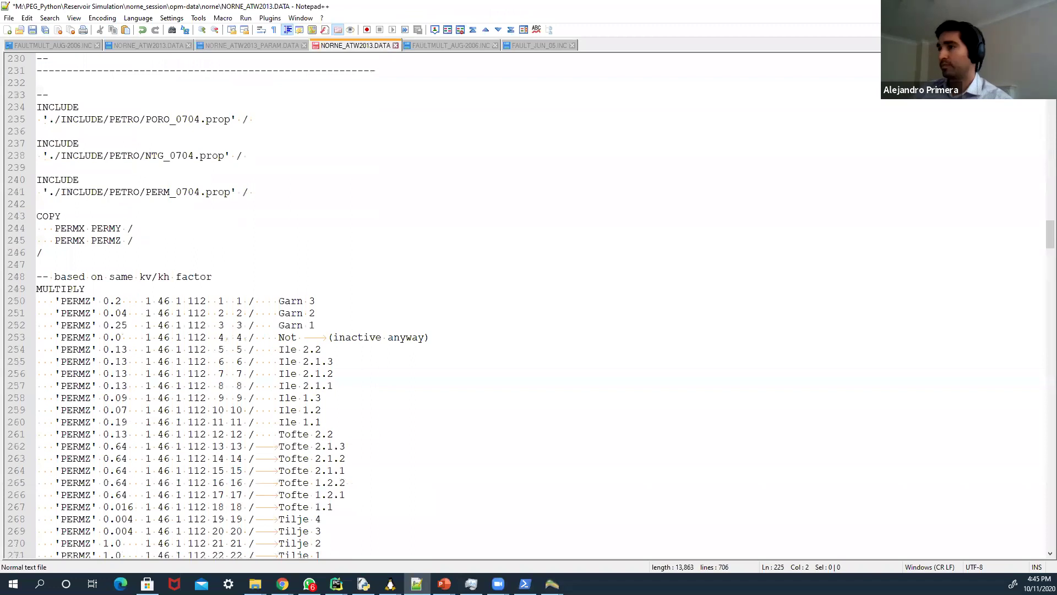
- Show the Structural connectivity slide in PowerPoint, and return to Notepad++ to look through the MULTFLT fault list in NORNE_ATW2013.DATA
{"action": "mouse_move", "coordinate": [446, 583]}
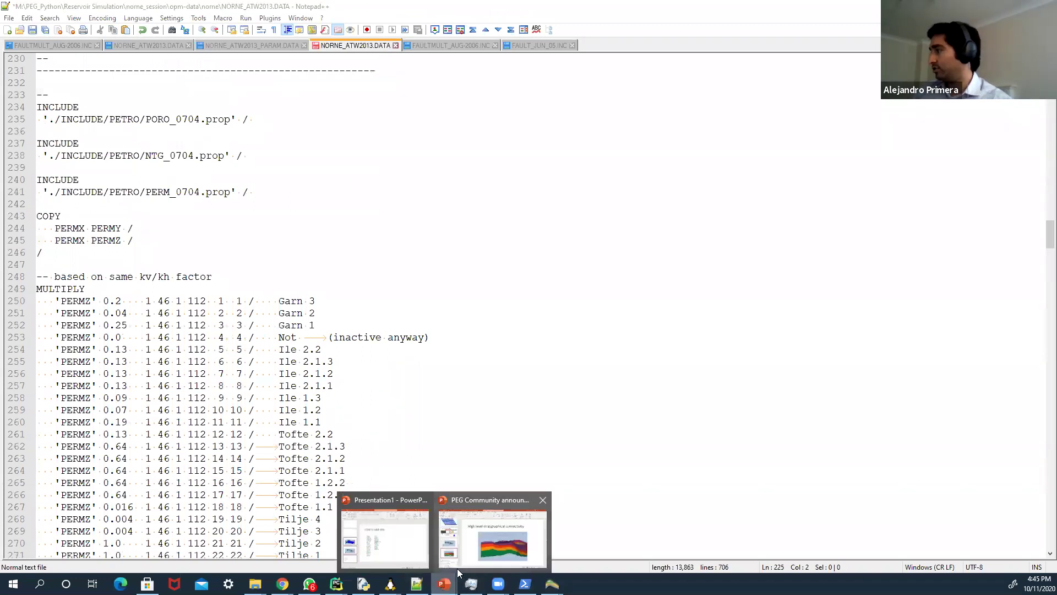
{"action": "left_click", "coordinate": [477, 545]}
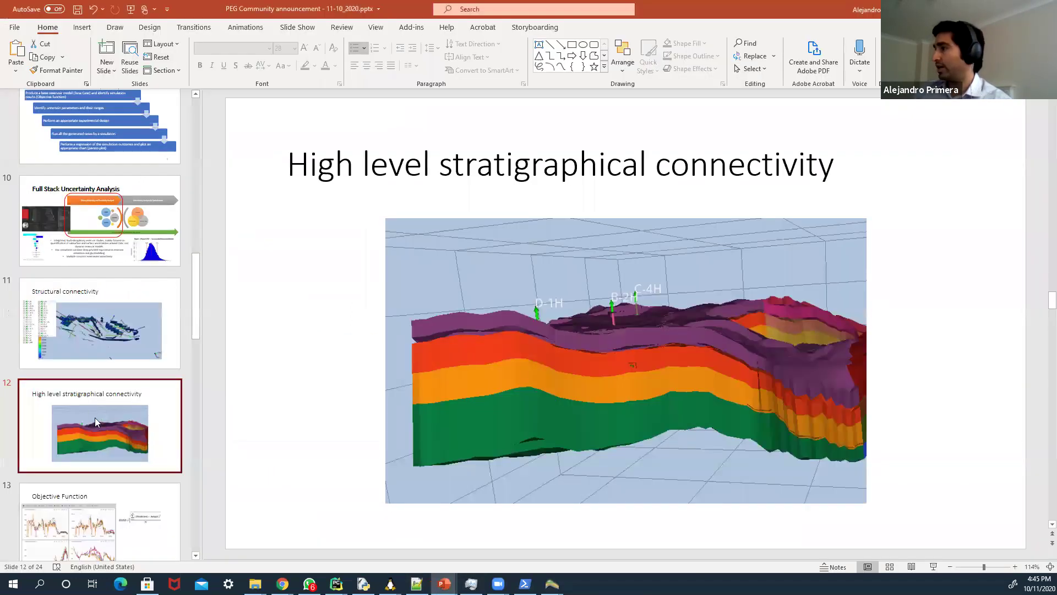
{"action": "left_click", "coordinate": [98, 339]}
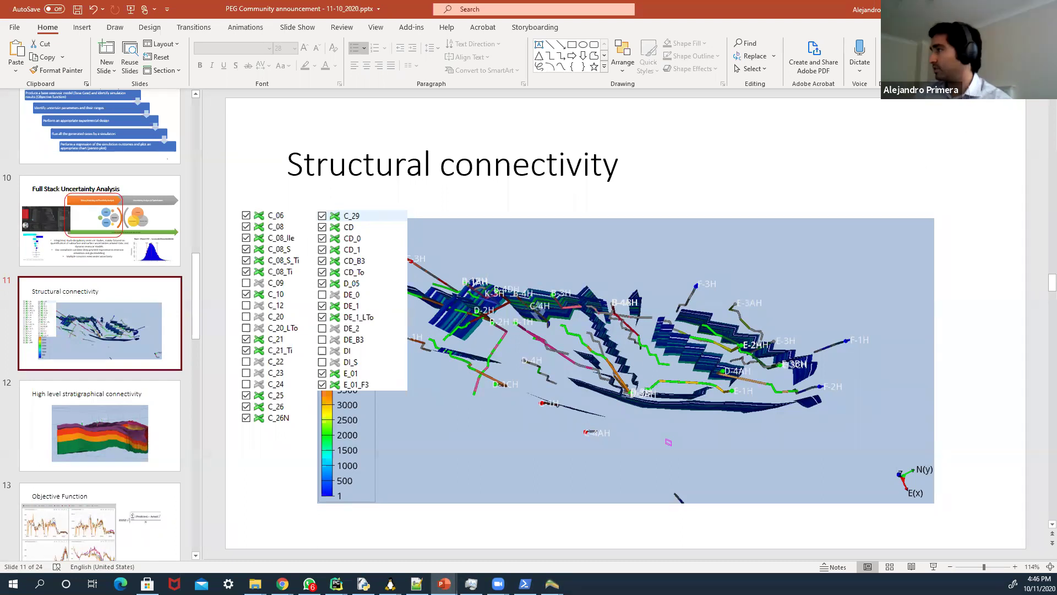
{"action": "key", "text": "alt+Tab"}
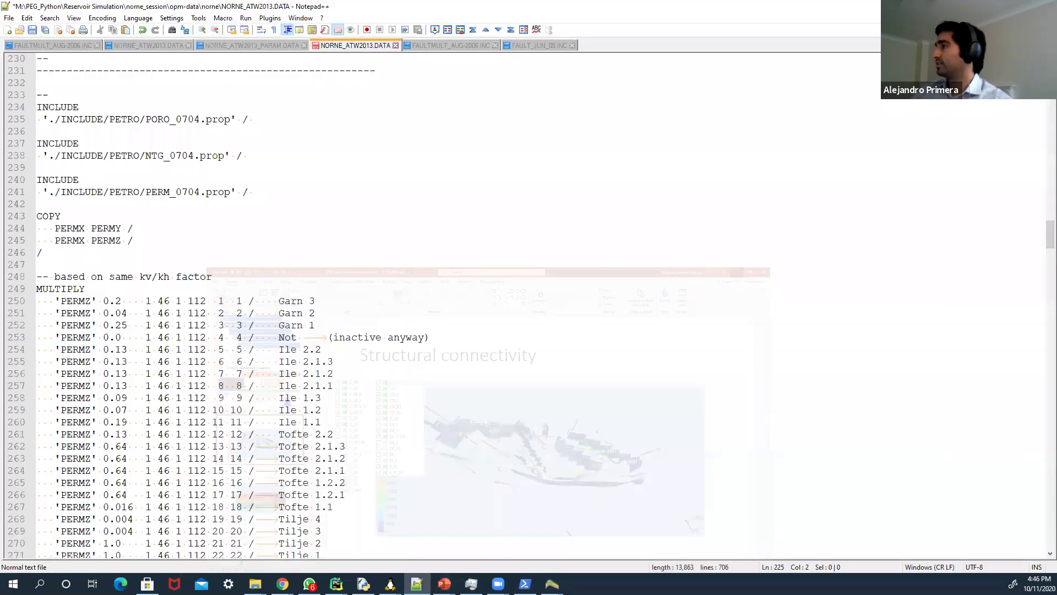
{"action": "scroll", "coordinate": [349, 243], "scroll_direction": "up", "scroll_amount": 2}
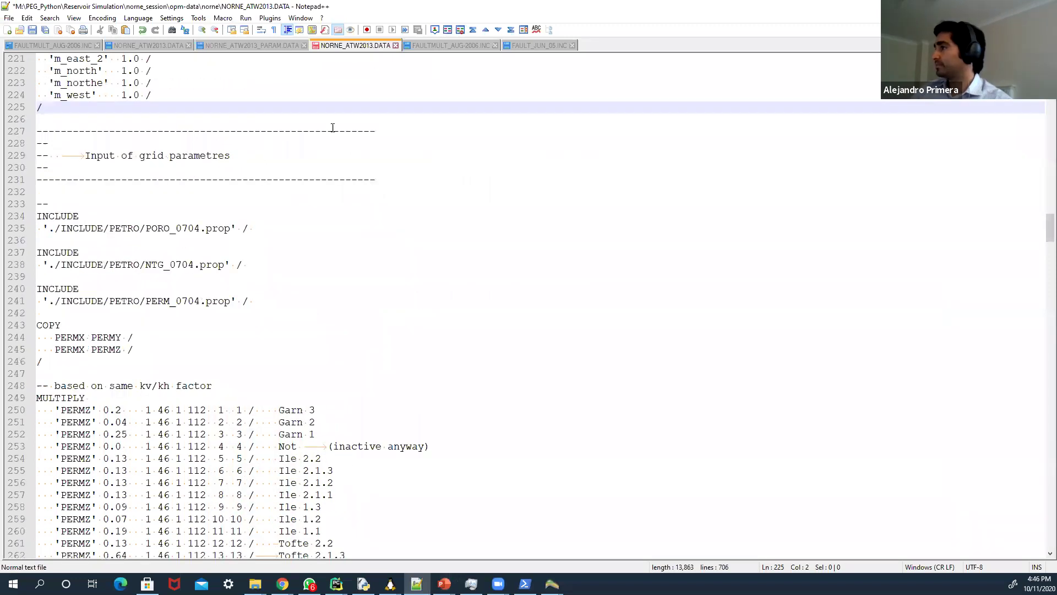
{"action": "scroll", "coordinate": [237, 330], "scroll_direction": "up", "scroll_amount": 17}
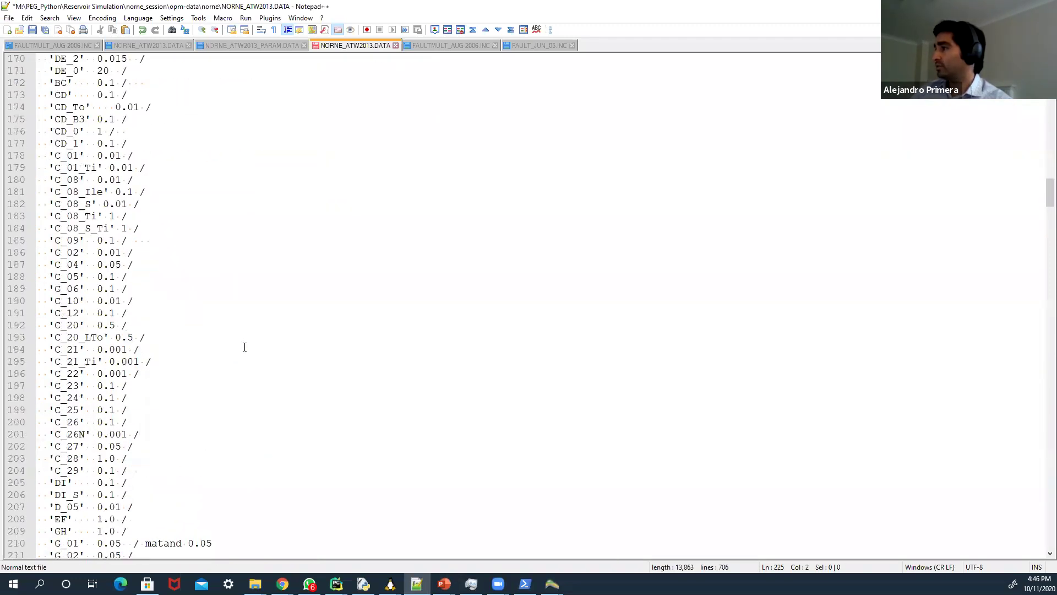
{"action": "scroll", "coordinate": [244, 346], "scroll_direction": "down", "scroll_amount": 9}
{"action": "scroll", "coordinate": [238, 73], "scroll_direction": "up", "scroll_amount": 6}
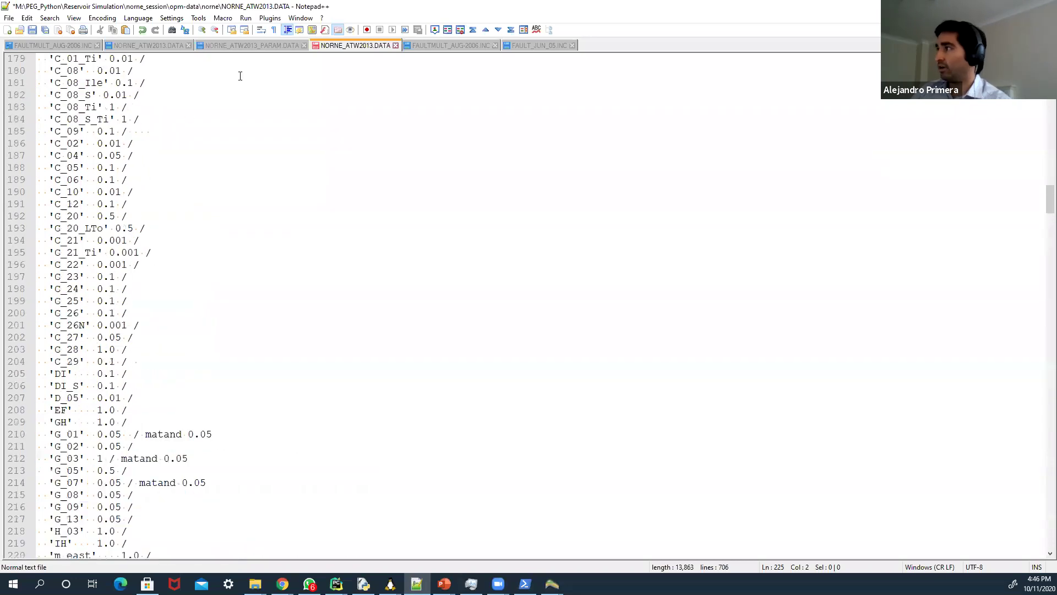
- Copy the parameterized MULTFLT block, including its 'Alteration of transmiscibility' comment line, from the existing NORNE_ATW2013_PARAM.DATA
{"action": "left_click", "coordinate": [243, 44]}
{"action": "scroll", "coordinate": [337, 358], "scroll_direction": "up", "scroll_amount": 18}
{"action": "scroll", "coordinate": [111, 482], "scroll_direction": "down", "scroll_amount": 2}
{"action": "left_click_drag", "start_coordinate": [38, 458], "coordinate": [30, 181]}
{"action": "scroll", "coordinate": [39, 337], "scroll_direction": "up", "scroll_amount": 8}
{"action": "scroll", "coordinate": [39, 312], "scroll_direction": "up", "scroll_amount": 5}
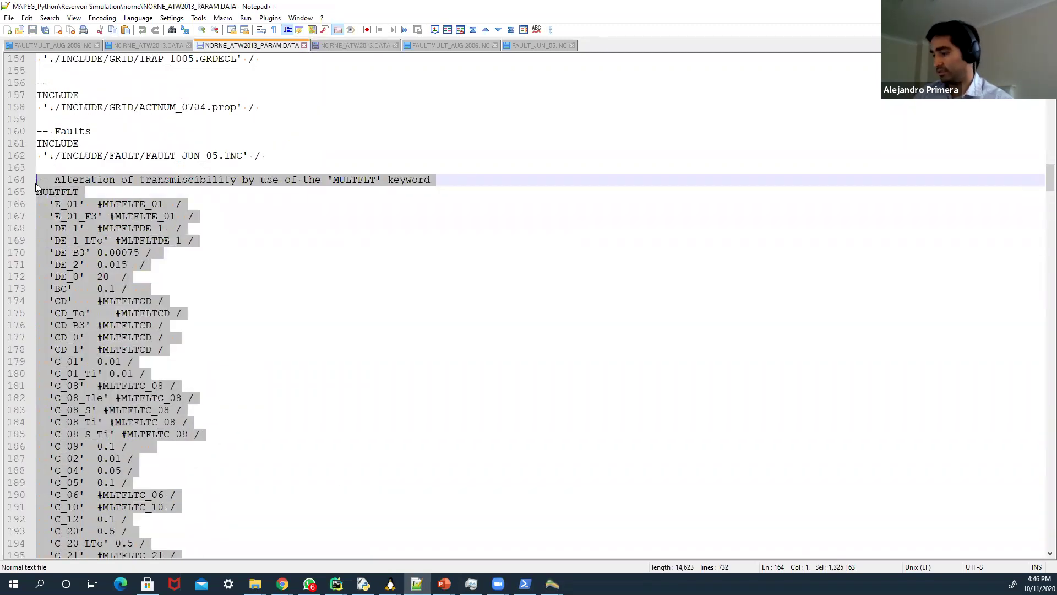
- Replace the whole MULTFLT block in NORNE_ATW2013.DATA with the copied block containing the multiplier placeholders
{"action": "left_click", "coordinate": [367, 45]}
{"action": "scroll", "coordinate": [210, 273], "scroll_direction": "up", "scroll_amount": 7}
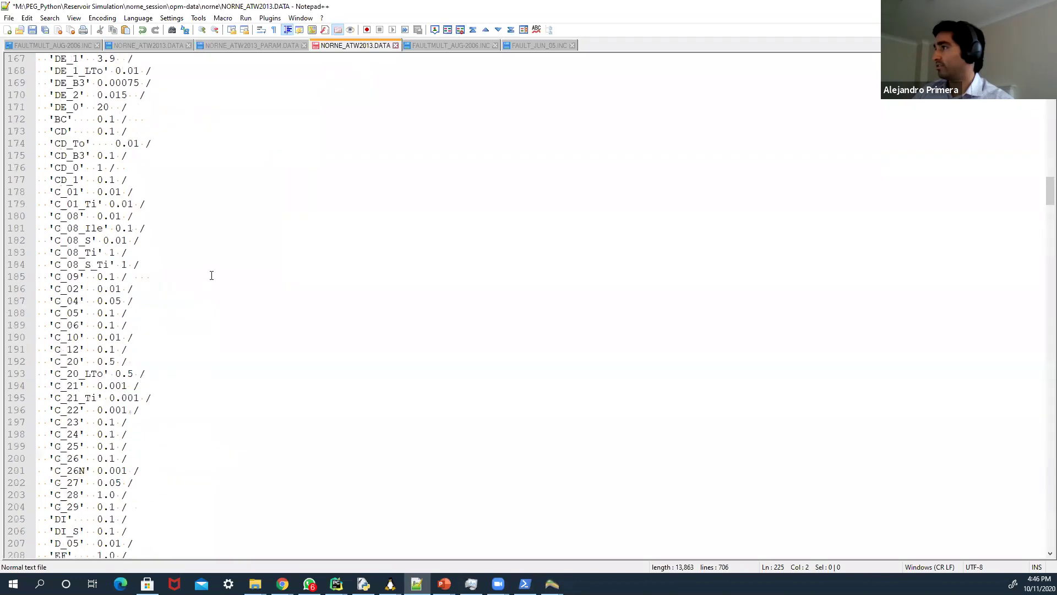
{"action": "left_click", "coordinate": [39, 132]}
{"action": "left_click_drag", "start_coordinate": [39, 131], "coordinate": [173, 394]}
{"action": "scroll", "coordinate": [154, 299], "scroll_direction": "down", "scroll_amount": 13}
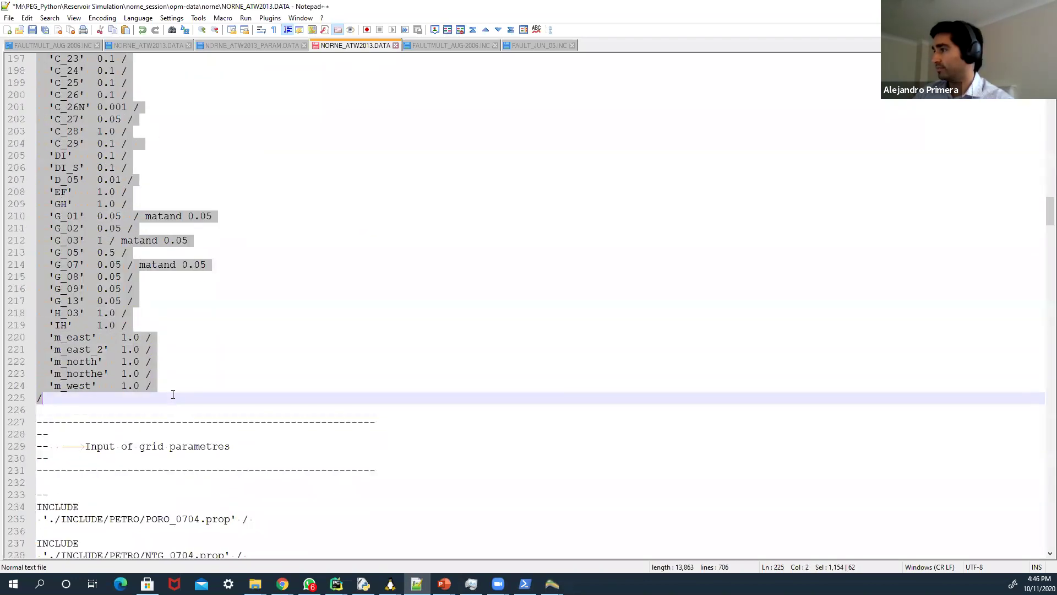
{"action": "key", "text": "ctrl+v"}
- Highlight the #MLTFLTE_01 placeholder shared by faults E_01 and E_01_F3 in the MULTFLT block
{"action": "scroll", "coordinate": [192, 413], "scroll_direction": "up", "scroll_amount": 8}
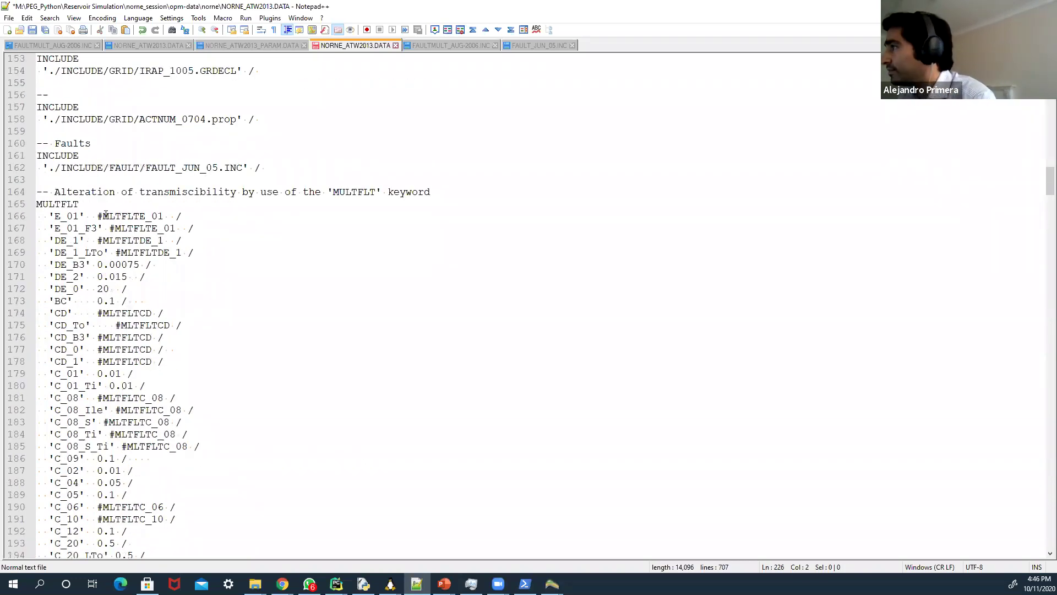
{"action": "left_click_drag", "start_coordinate": [98, 217], "coordinate": [164, 216]}
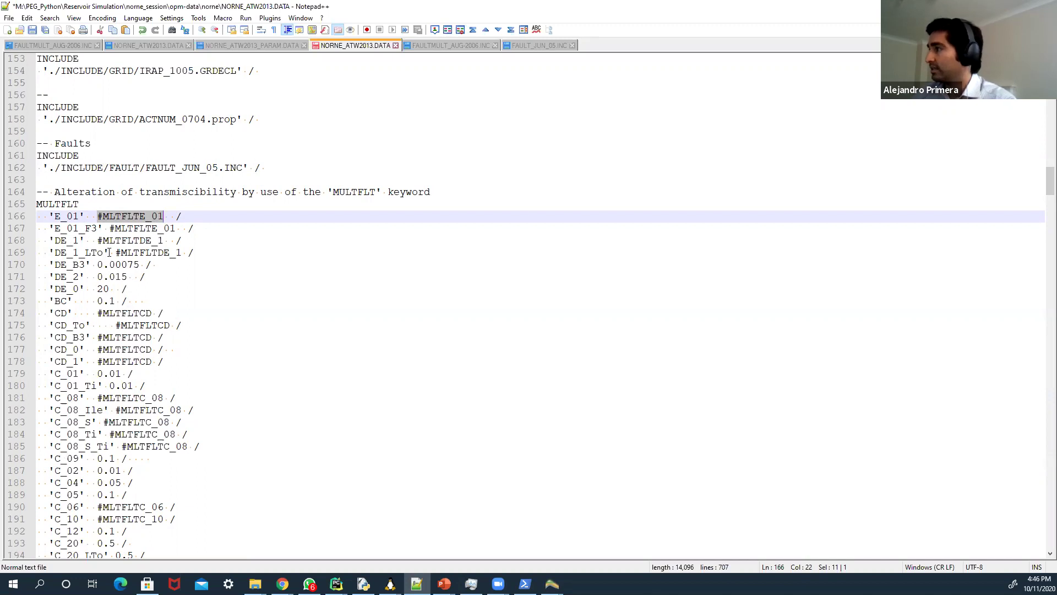
{"action": "left_click_drag", "start_coordinate": [110, 228], "coordinate": [180, 225]}
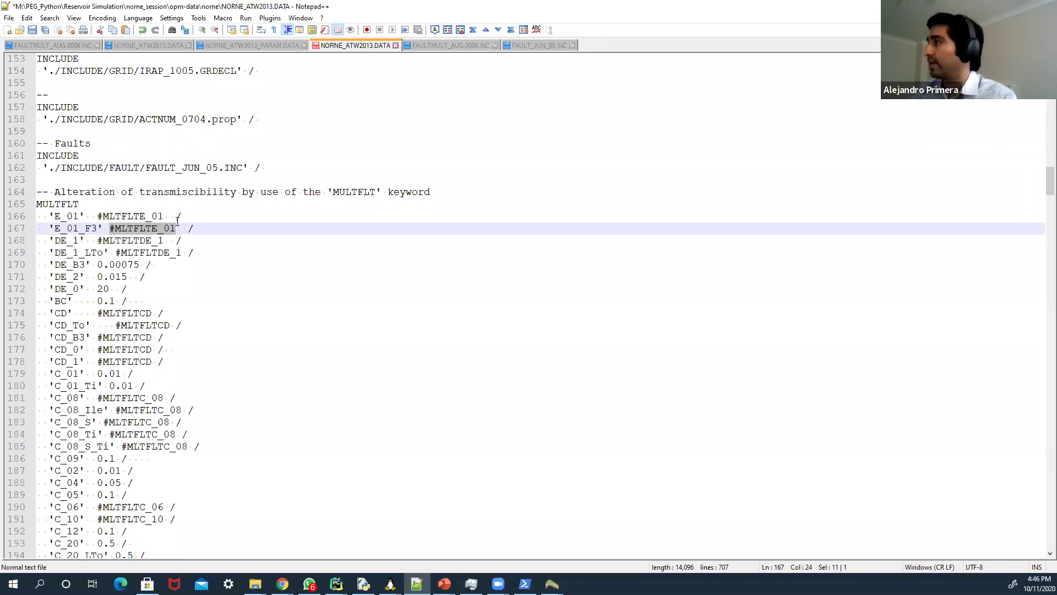
- Save the edited data file under the new name NORNE_ATW2013_PARAM.DATA in the norne folder
{"action": "left_click", "coordinate": [8, 17]}
{"action": "left_click", "coordinate": [53, 115]}
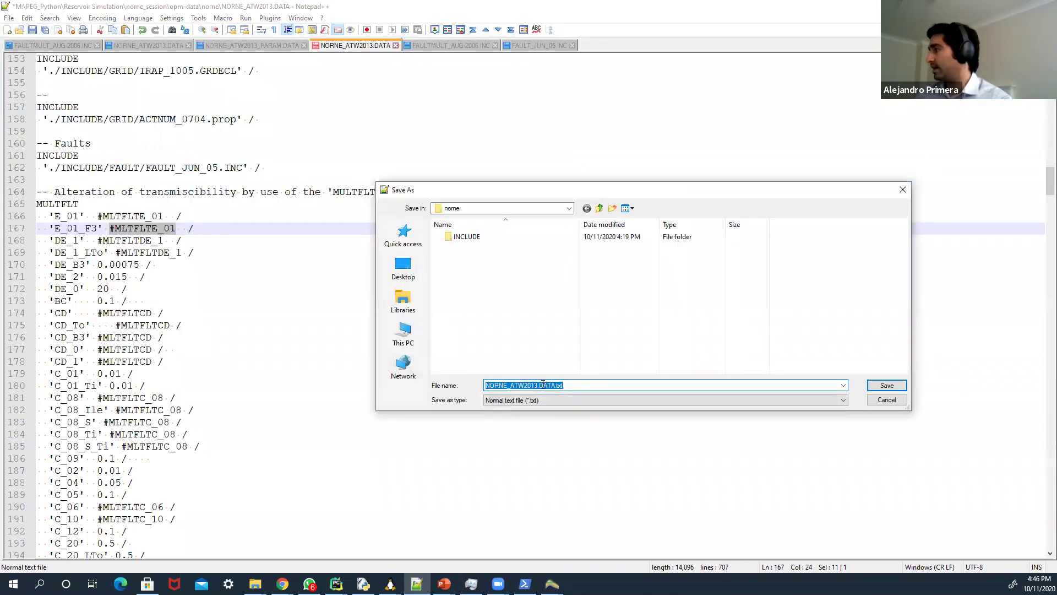
{"action": "left_click", "coordinate": [569, 387]}
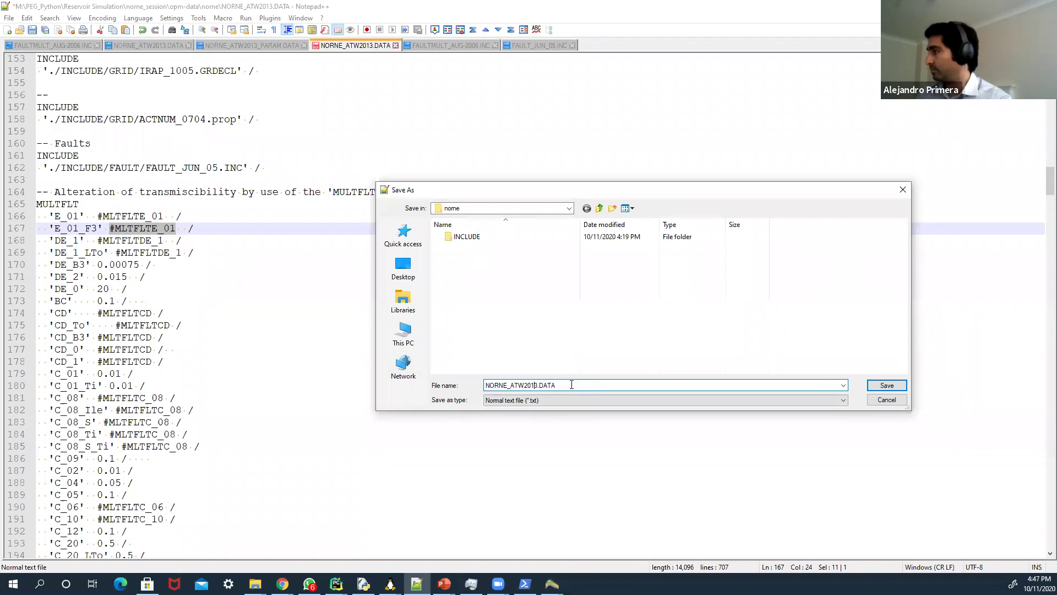
{"action": "type", "text": "_PARAM"}
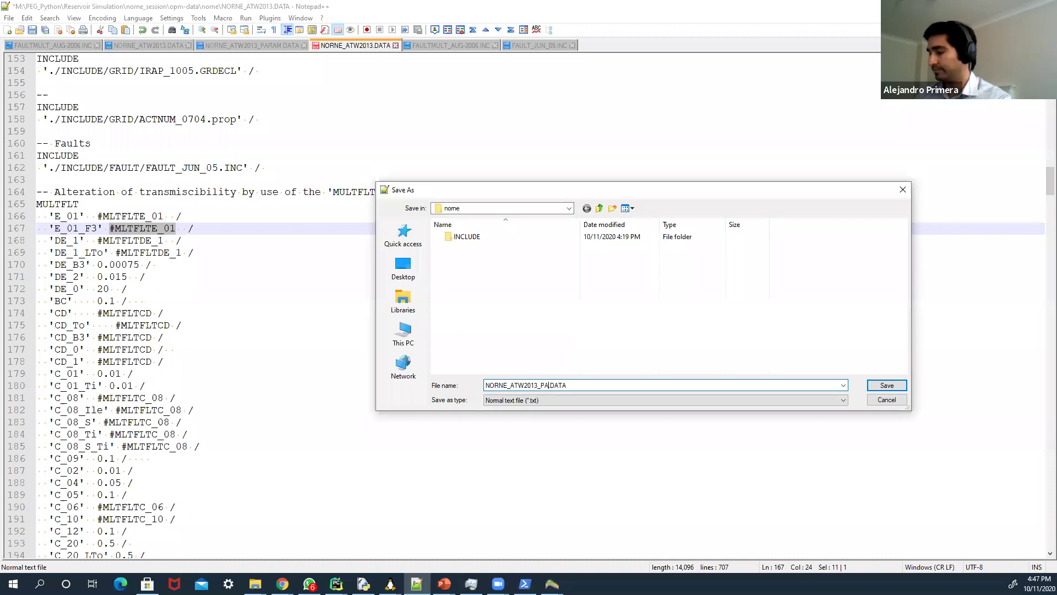
{"action": "key", "text": "Return"}
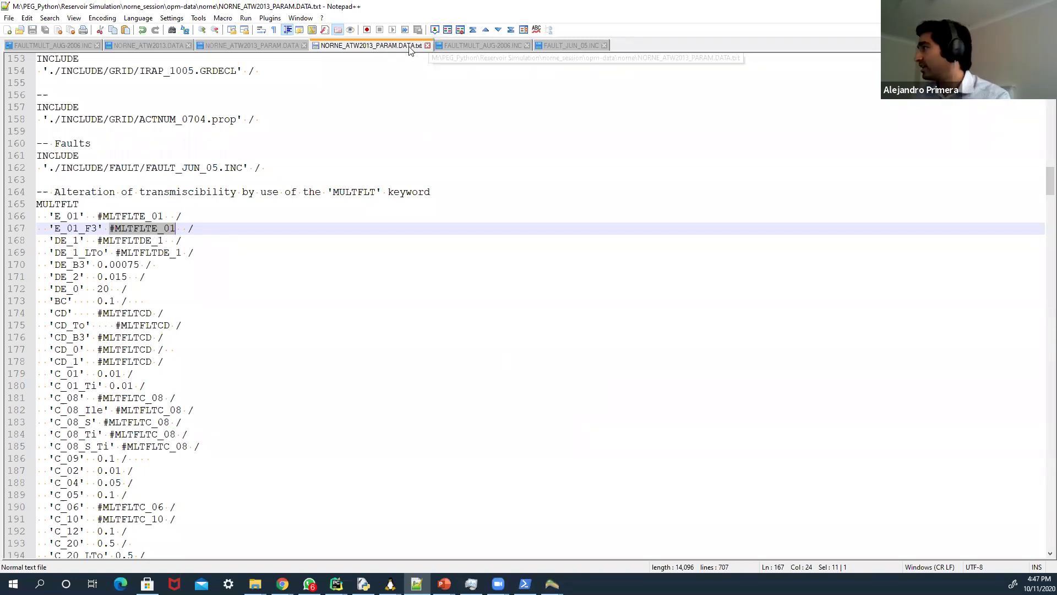
- Rename NORNE_ATW2013_PARAM.DATA.txt to NORNE_ATW2013_PARAM.DATA in the file-opening dialog and accept the extension change
{"action": "left_click", "coordinate": [22, 32]}
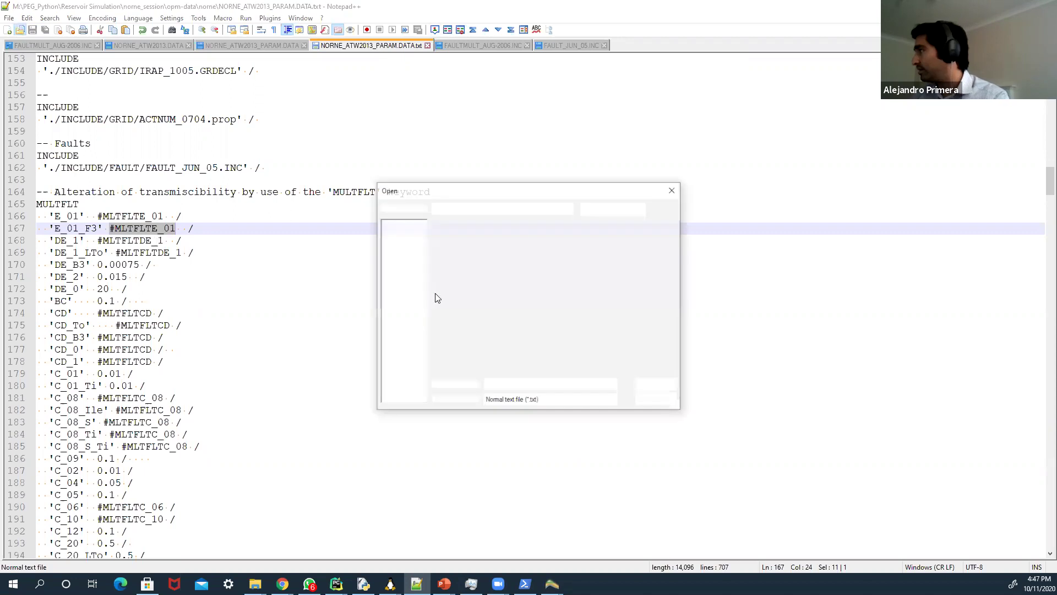
{"action": "left_click", "coordinate": [550, 341]}
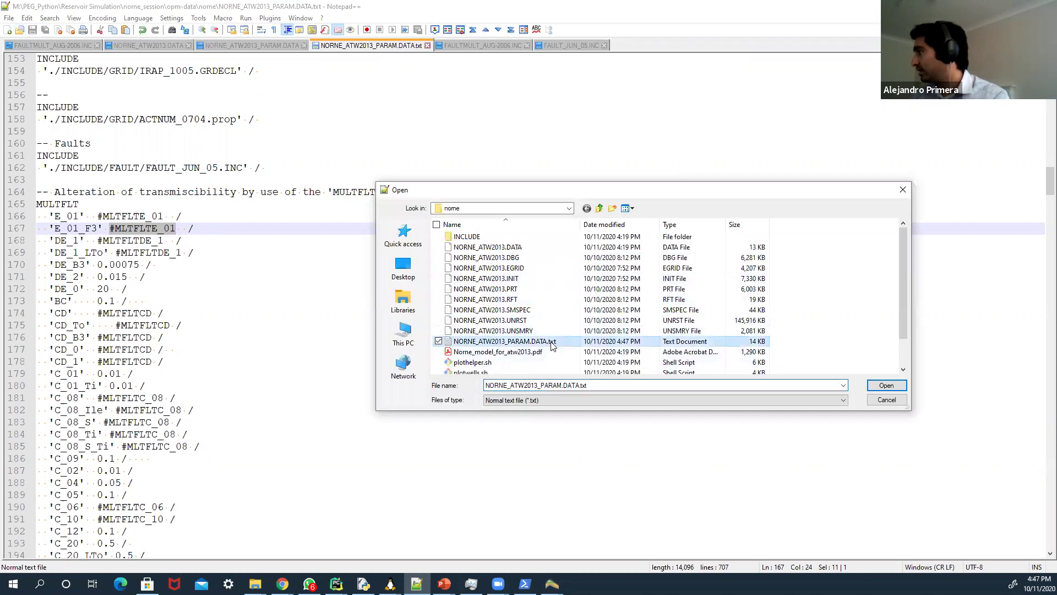
{"action": "left_click", "coordinate": [558, 342]}
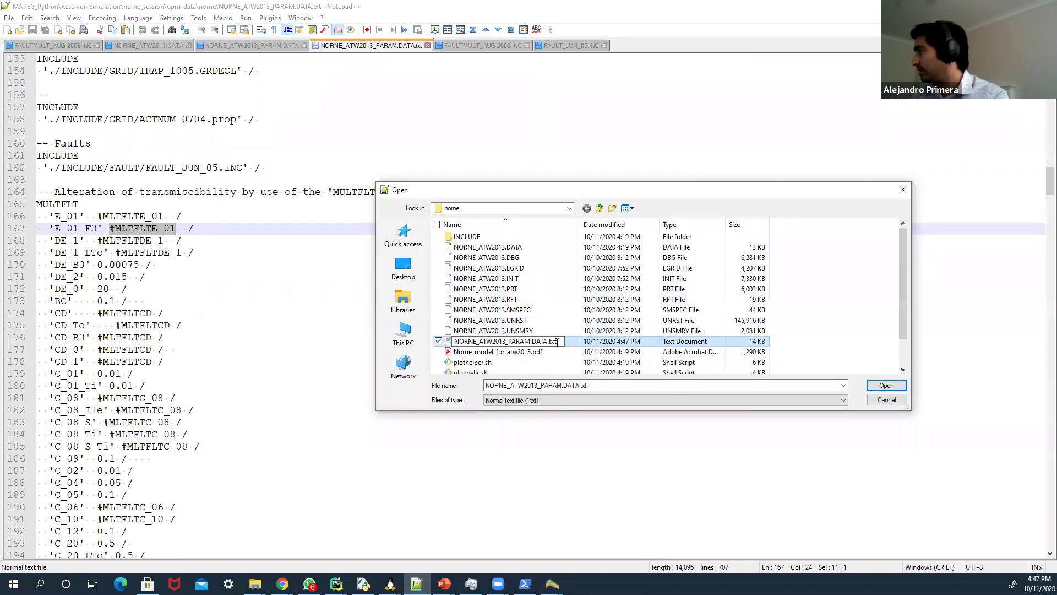
{"action": "key", "text": "BackSpace"}
{"action": "key", "text": "BackSpace"}
{"action": "key", "text": "BackSpace"}
{"action": "key", "text": "BackSpace"}
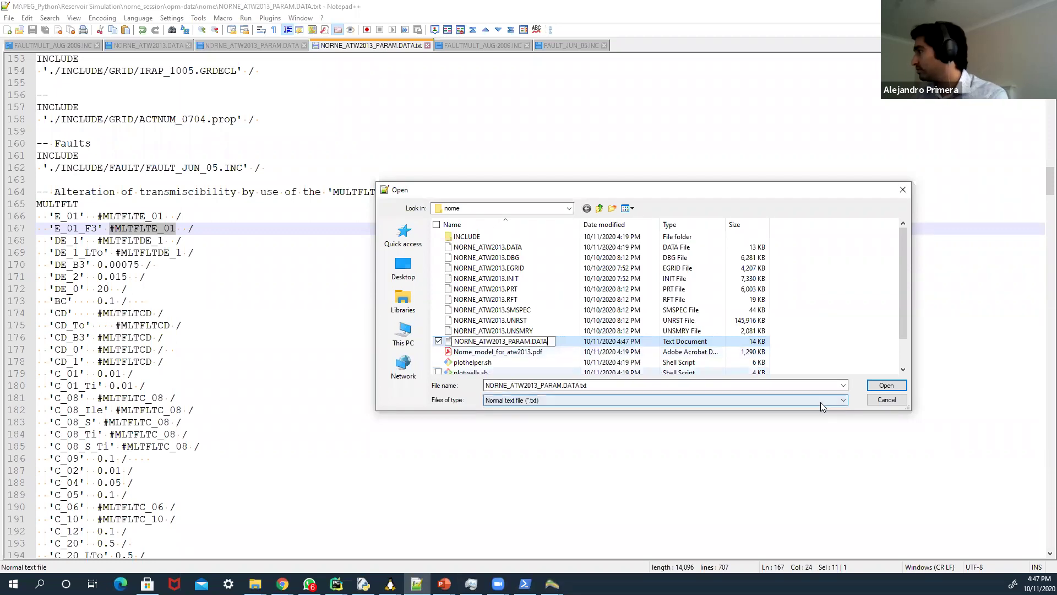
{"action": "key", "text": "Return"}
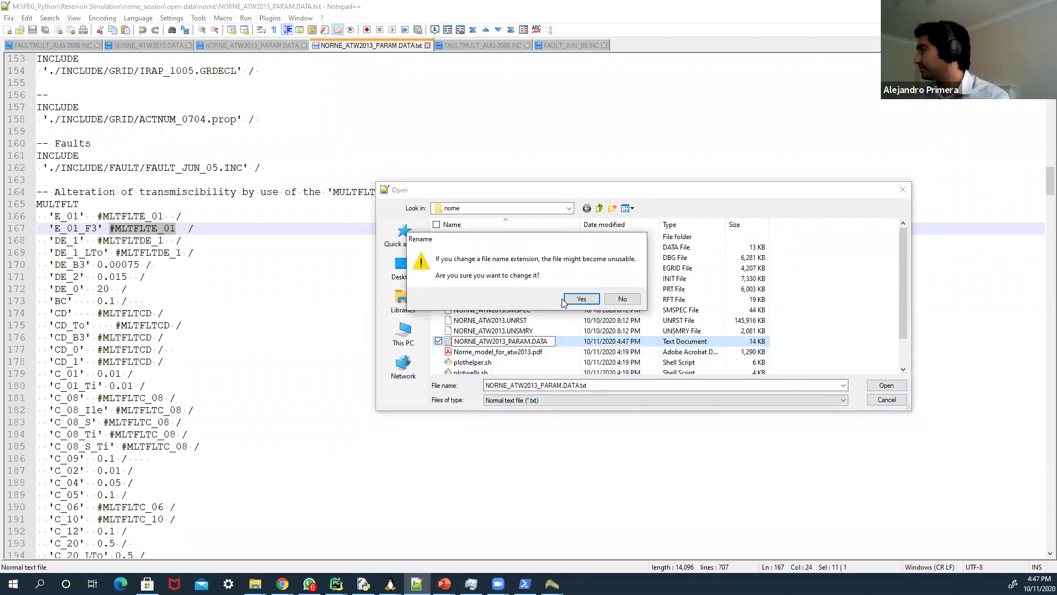
{"action": "left_click", "coordinate": [611, 298]}
- Open the renamed NORNE_ATW2013_PARAM.DATA and close the NORNE_ATW2013_PARAM.DATA.txt document
{"action": "left_click_drag", "start_coordinate": [831, 349], "coordinate": [543, 313]}
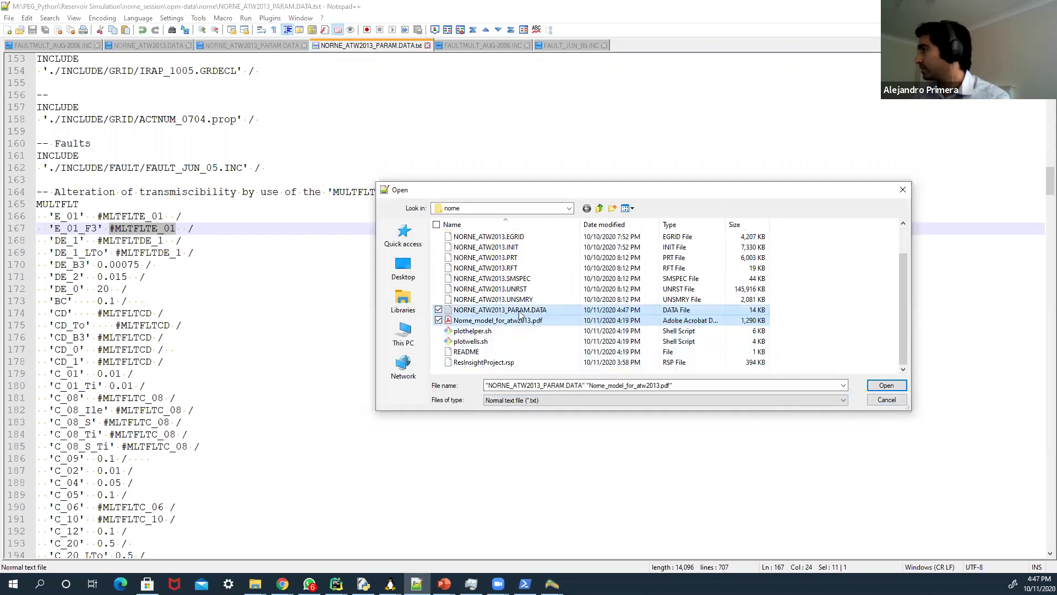
{"action": "double_click", "coordinate": [522, 313]}
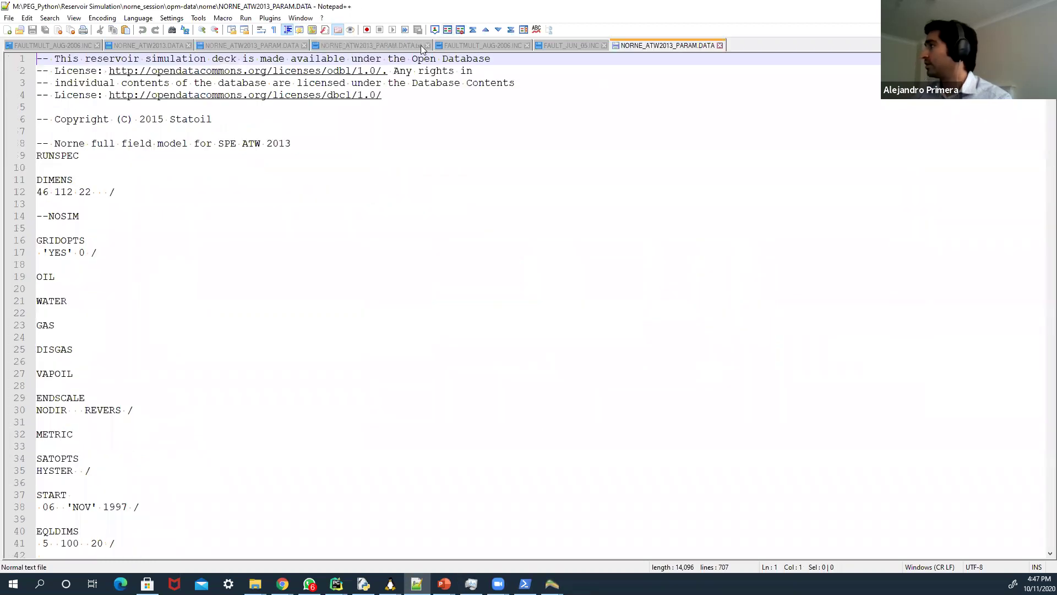
{"action": "left_click", "coordinate": [426, 45]}
- Review the fault multiplier placeholders, the PERMZ multipliers and the field-wide barrier placeholders in NORNE_ATW2013_PARAM.DATA
{"action": "scroll", "coordinate": [336, 321], "scroll_direction": "down", "scroll_amount": 7}
{"action": "scroll", "coordinate": [336, 321], "scroll_direction": "down", "scroll_amount": 20}
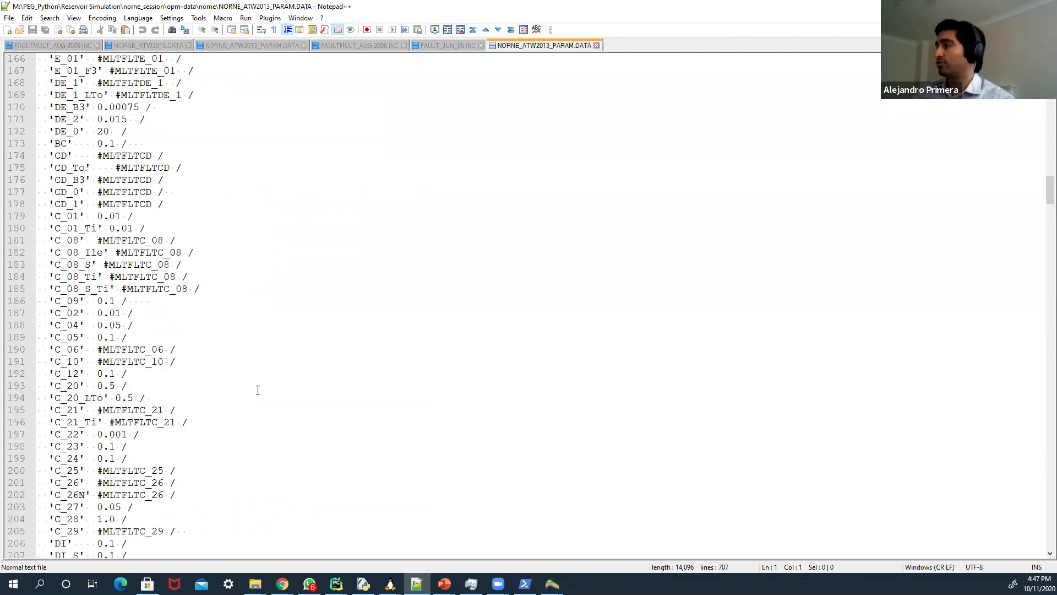
{"action": "scroll", "coordinate": [257, 390], "scroll_direction": "down", "scroll_amount": 20}
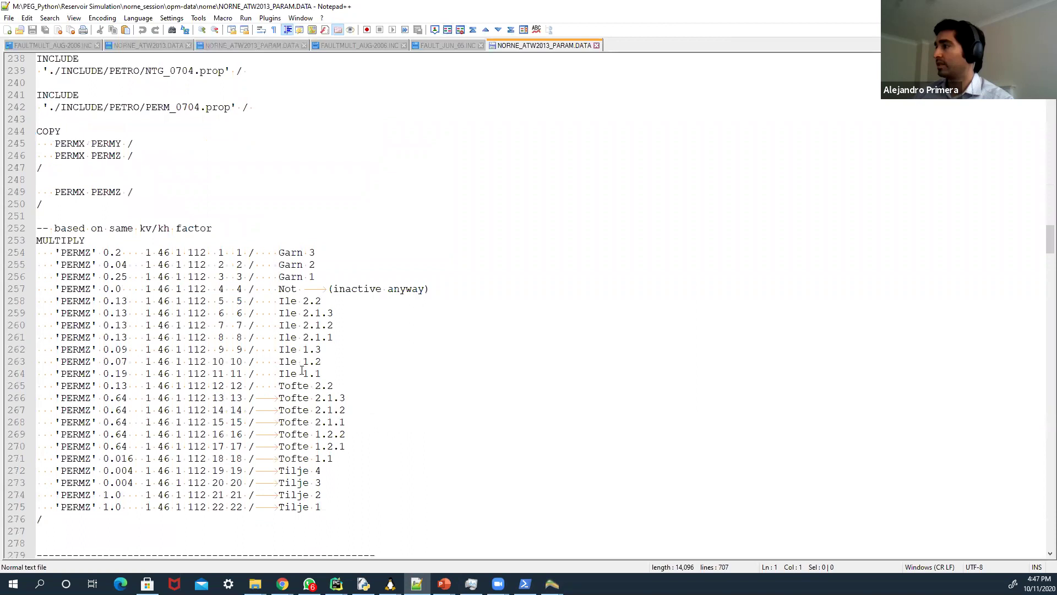
{"action": "scroll", "coordinate": [302, 370], "scroll_direction": "down", "scroll_amount": 12}
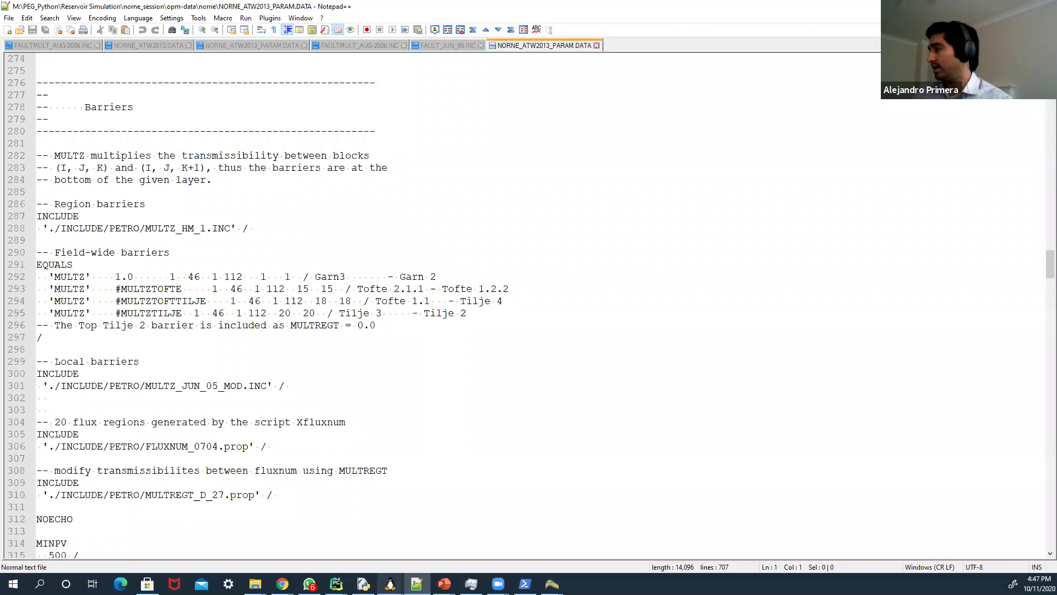
- Switch to the PEG Community announcement presentation in PowerPoint and show the Objective Function slide
{"action": "mouse_move", "coordinate": [444, 583]}
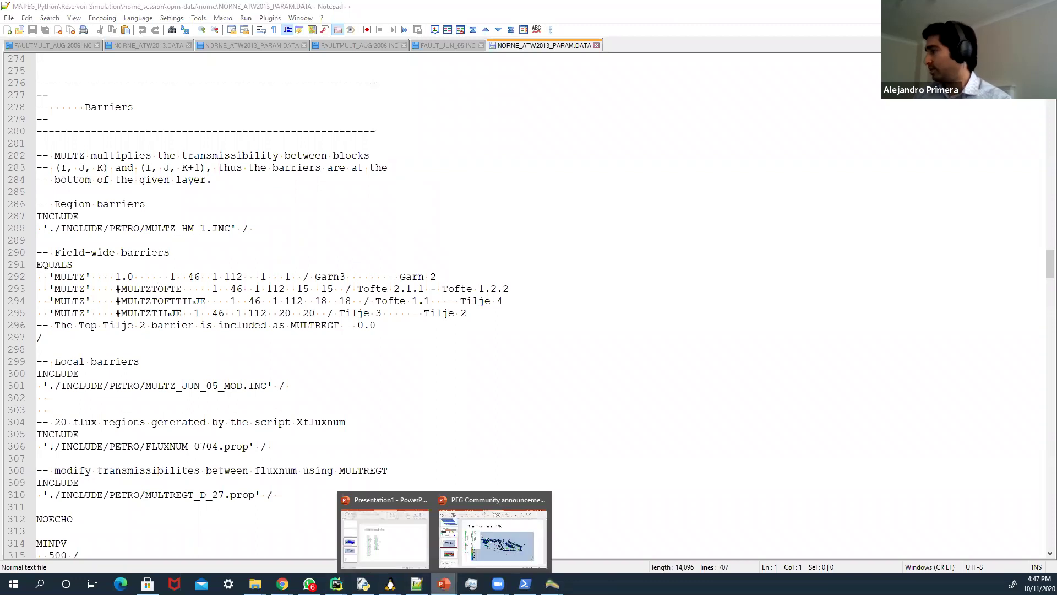
{"action": "left_click", "coordinate": [491, 535]}
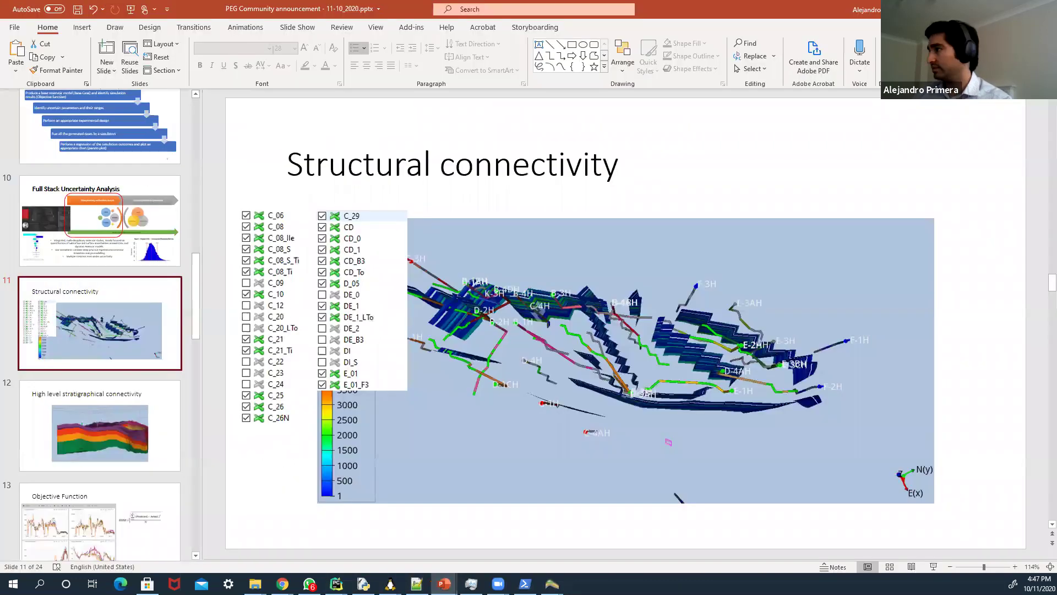
{"action": "scroll", "coordinate": [109, 398], "scroll_direction": "down", "scroll_amount": 2}
{"action": "scroll", "coordinate": [109, 399], "scroll_direction": "up", "scroll_amount": 2}
{"action": "scroll", "coordinate": [109, 398], "scroll_direction": "down", "scroll_amount": 3}
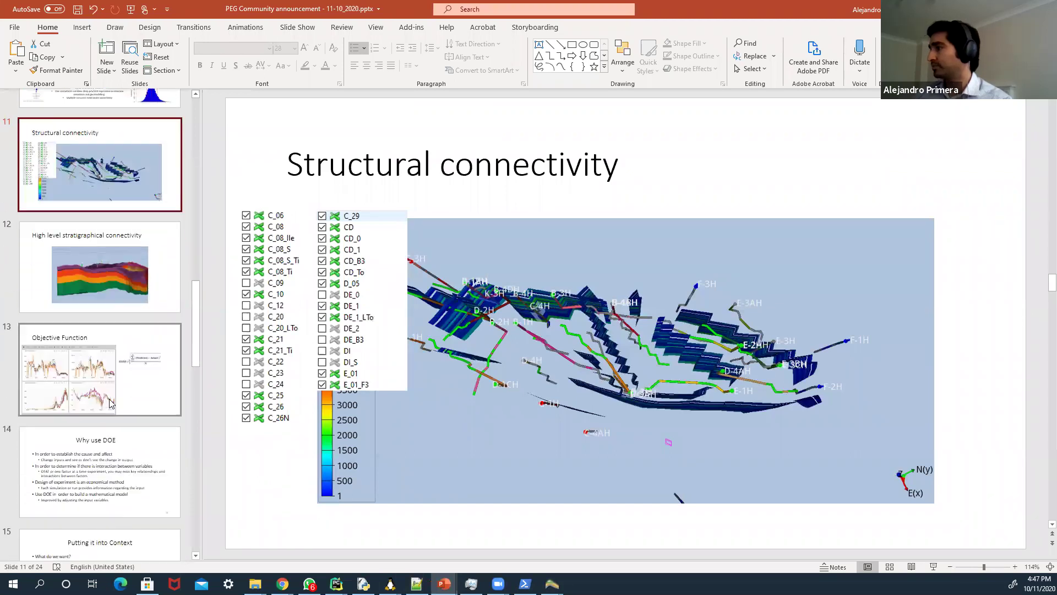
{"action": "left_click", "coordinate": [130, 363]}
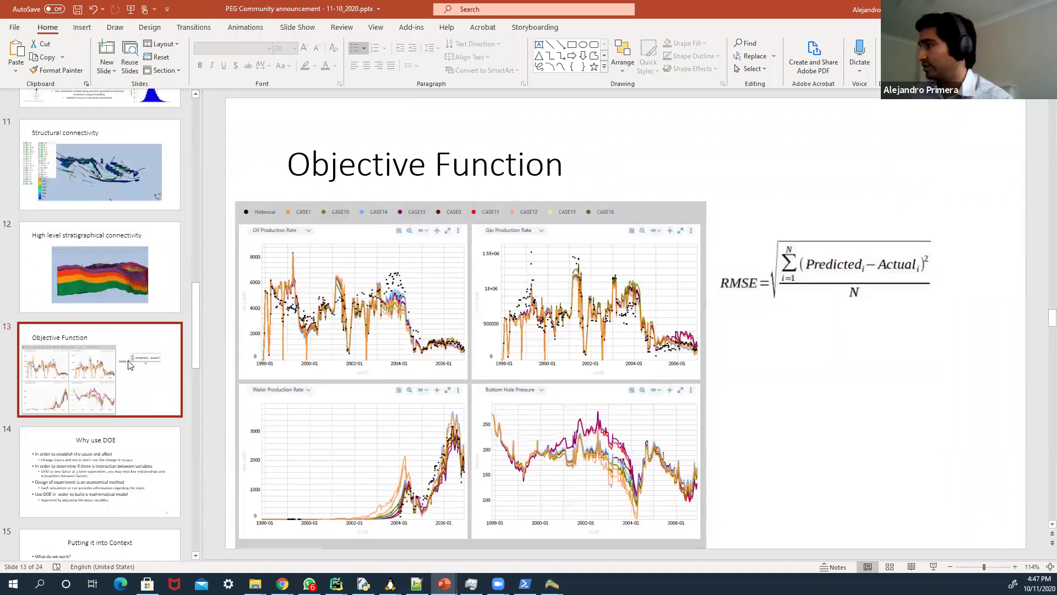